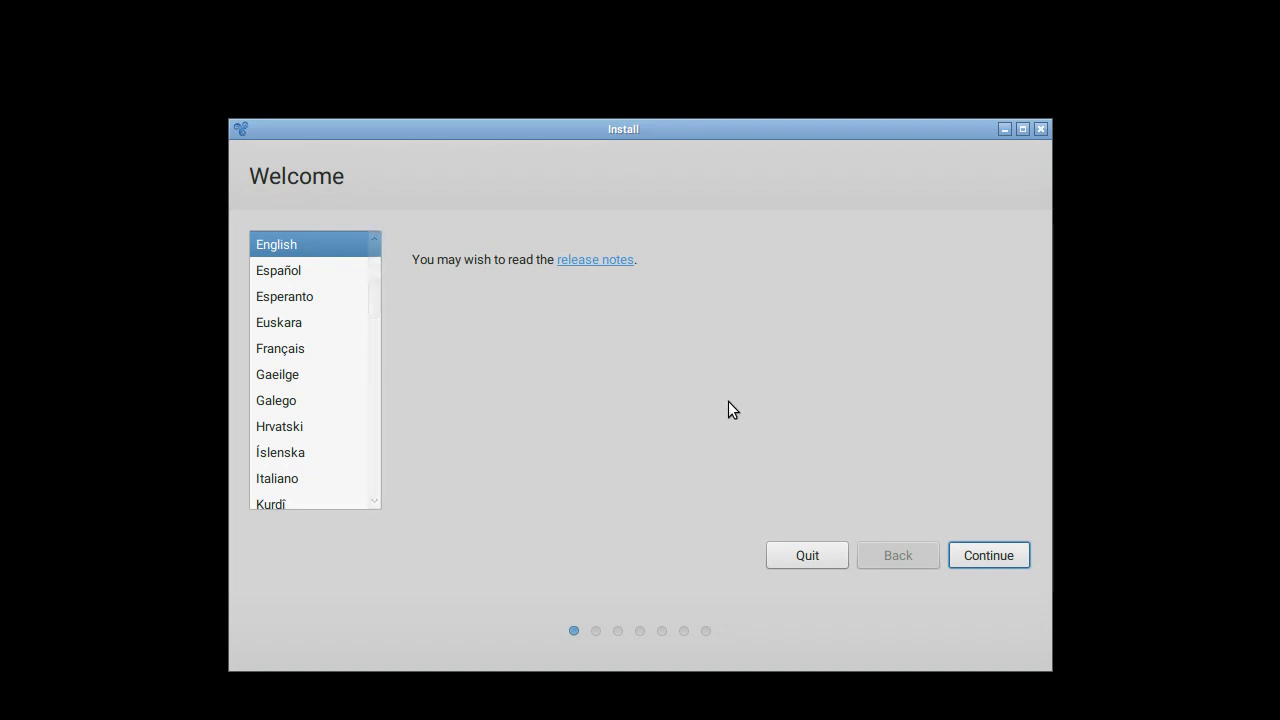
Step: Get past the Welcome page and enable 'Download updates while installing Trisquel'
{"action": "left_click", "coordinate": [978, 548]}
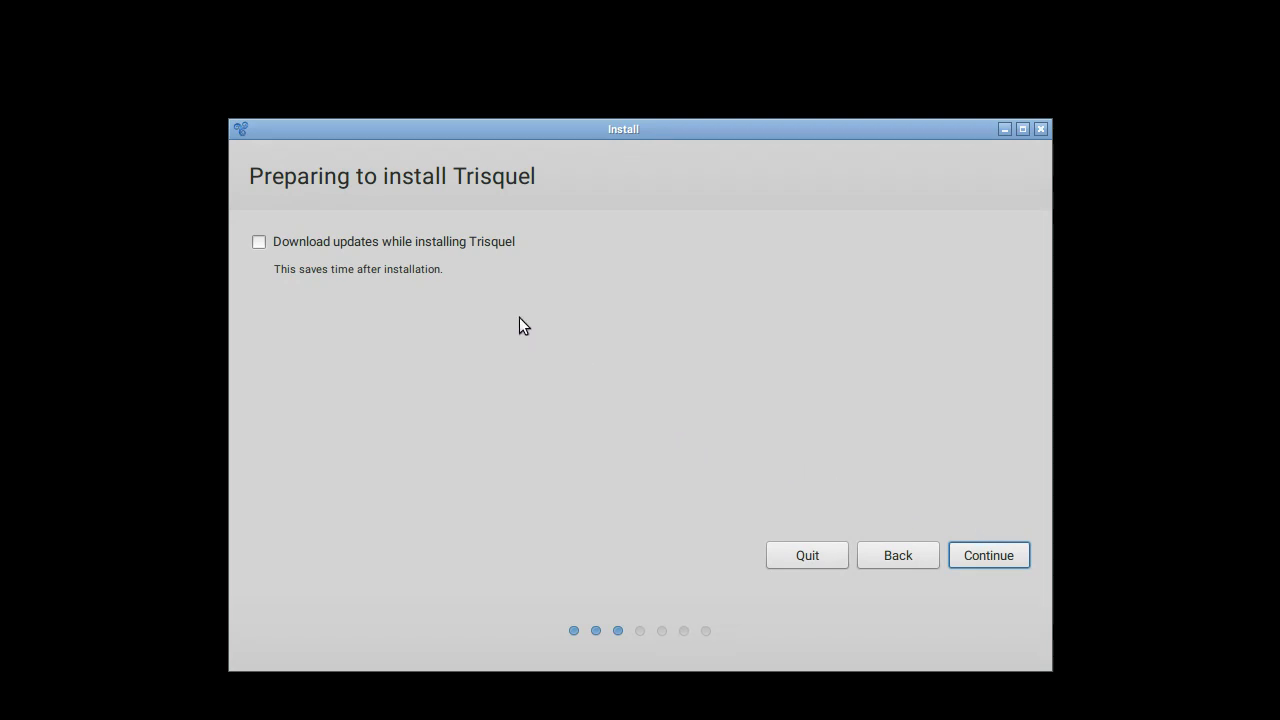
{"action": "left_click", "coordinate": [439, 247]}
{"action": "left_click", "coordinate": [990, 557]}
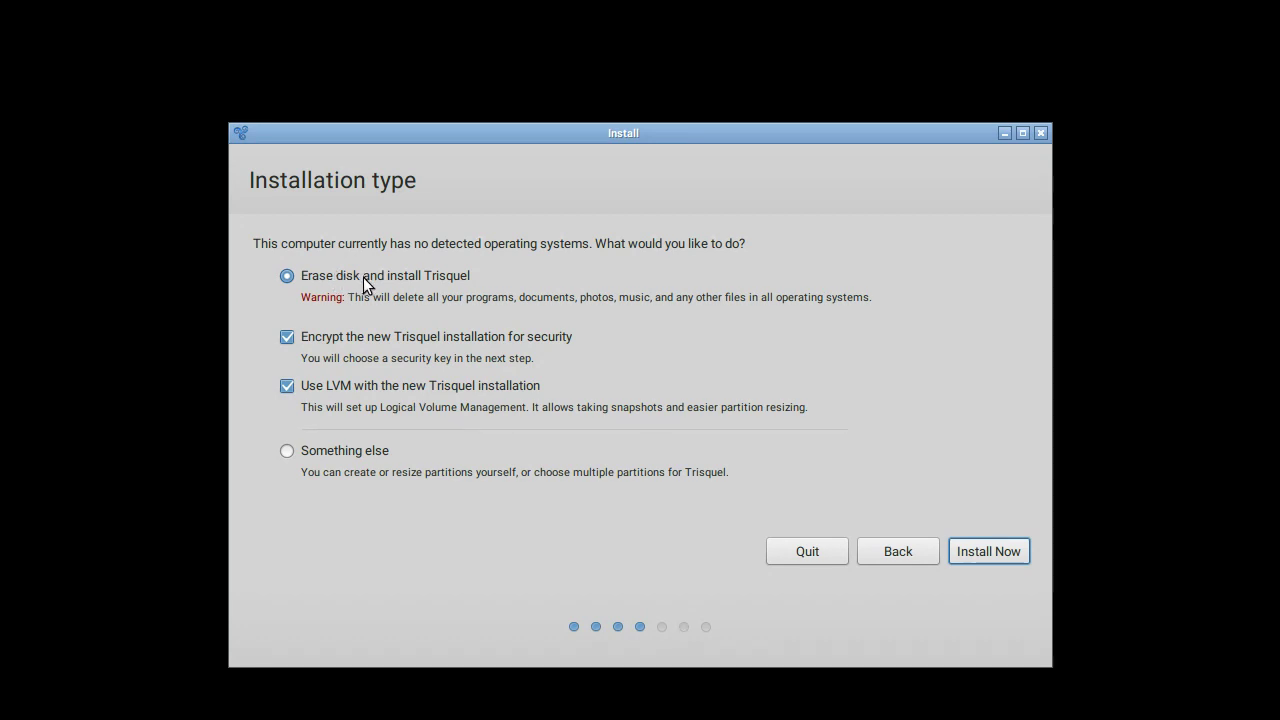
Step: Turn off encryption and LVM and choose 'Something else' for manual partitioning
{"action": "left_click", "coordinate": [356, 337]}
{"action": "left_click", "coordinate": [365, 391]}
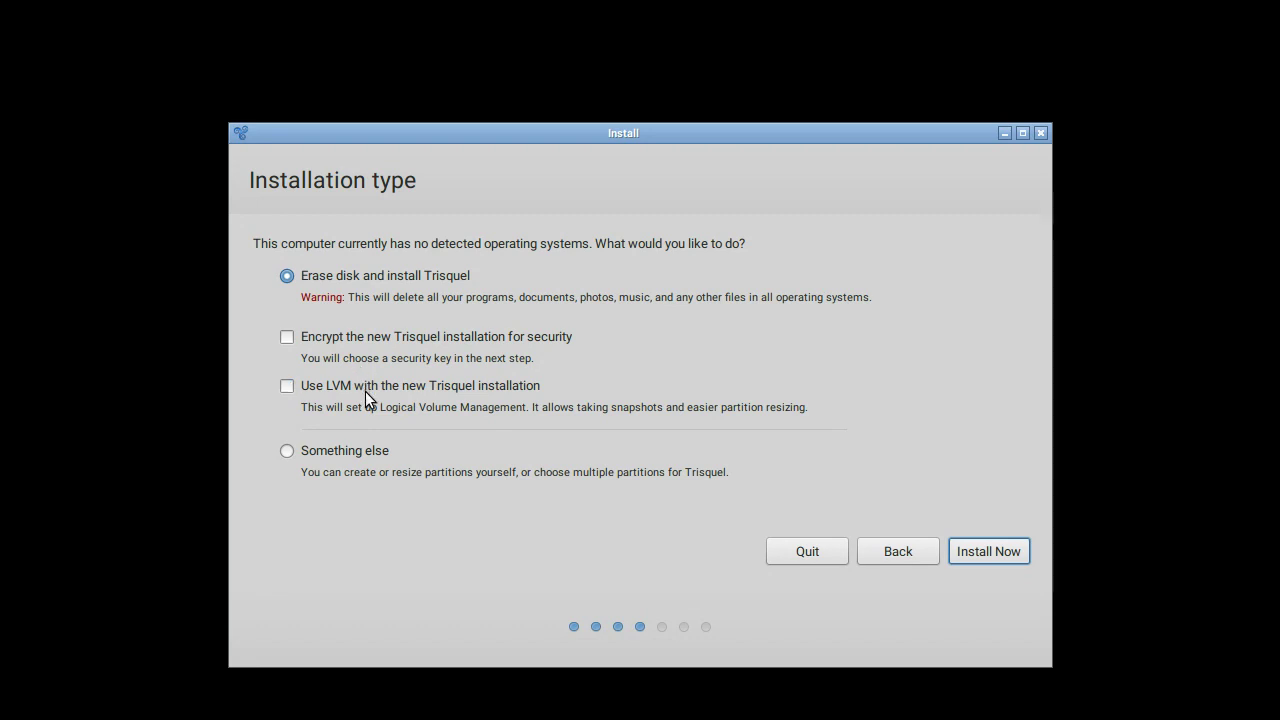
{"action": "left_click", "coordinate": [361, 453]}
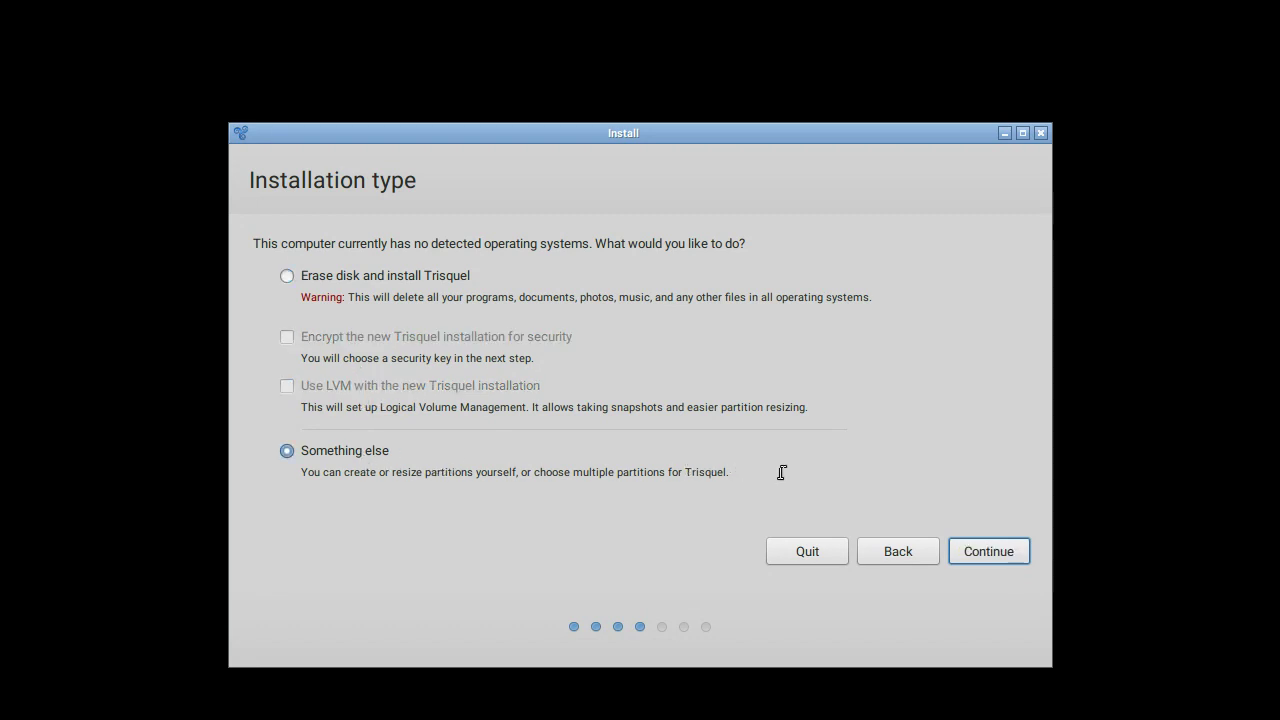
{"action": "left_click", "coordinate": [989, 552]}
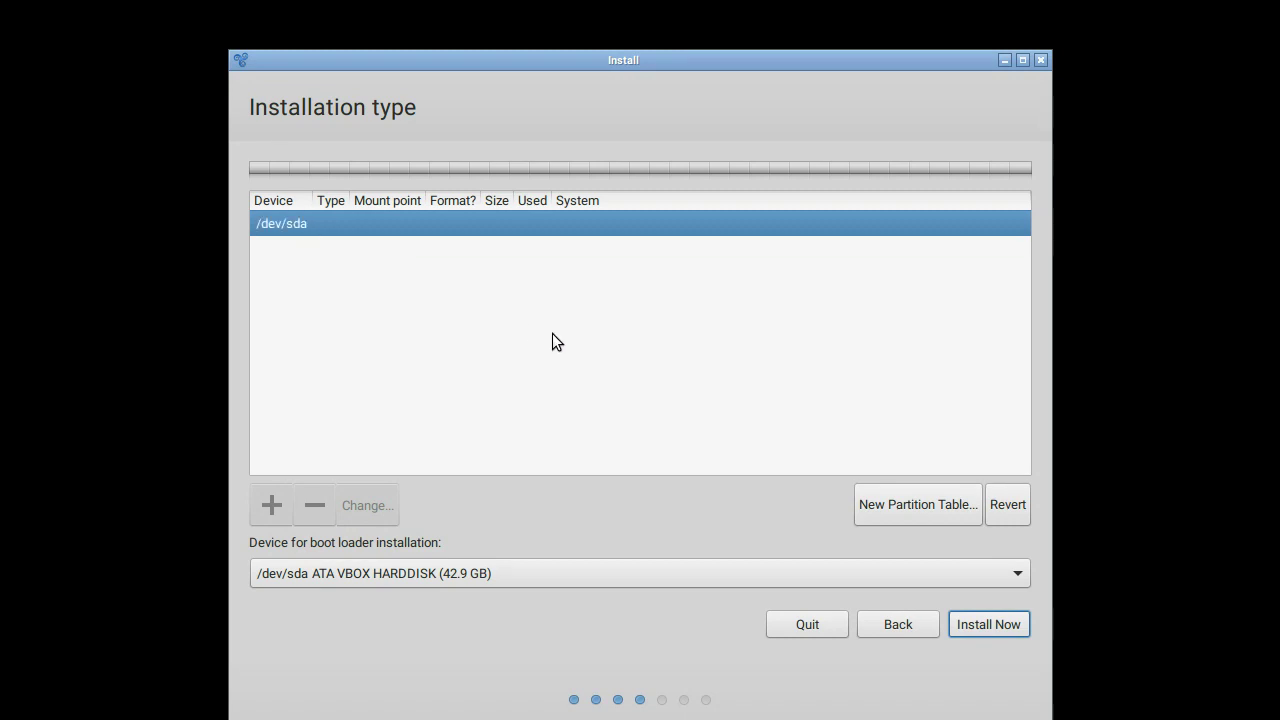
Step: Create a new empty partition table on /dev/sda and select its 42949 MB free space
{"action": "left_click", "coordinate": [918, 500]}
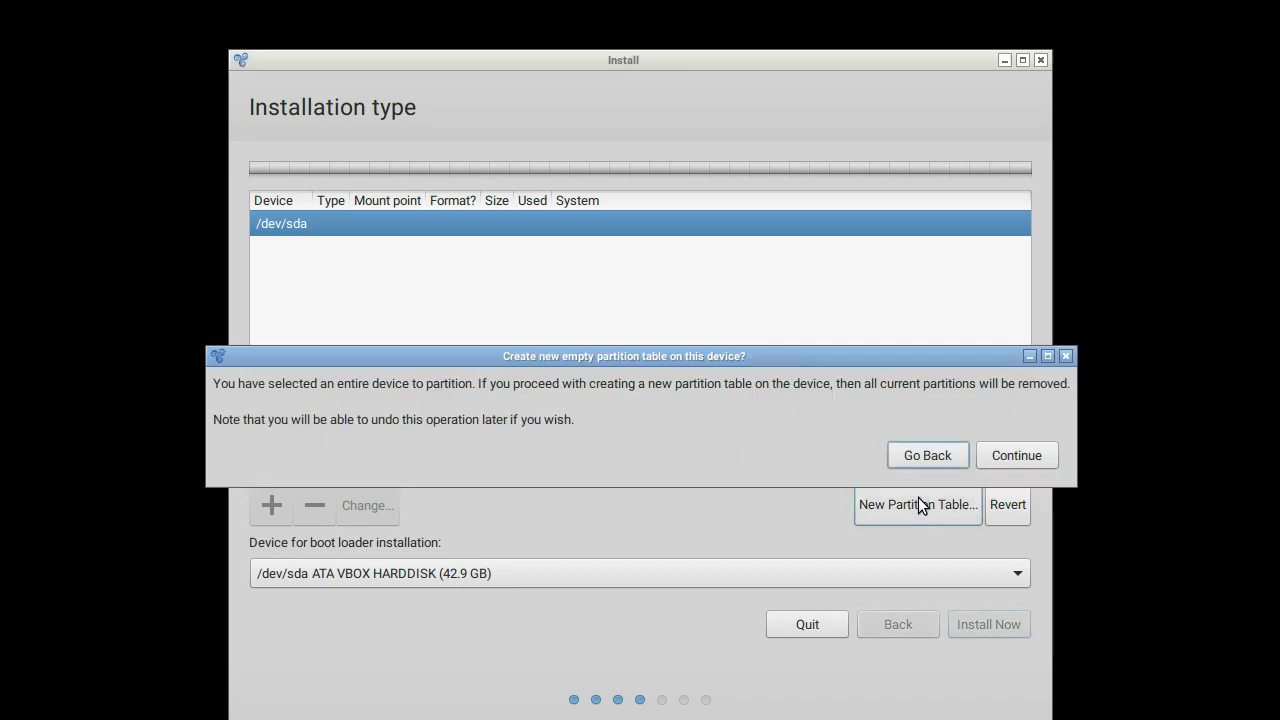
{"action": "left_click", "coordinate": [1013, 456]}
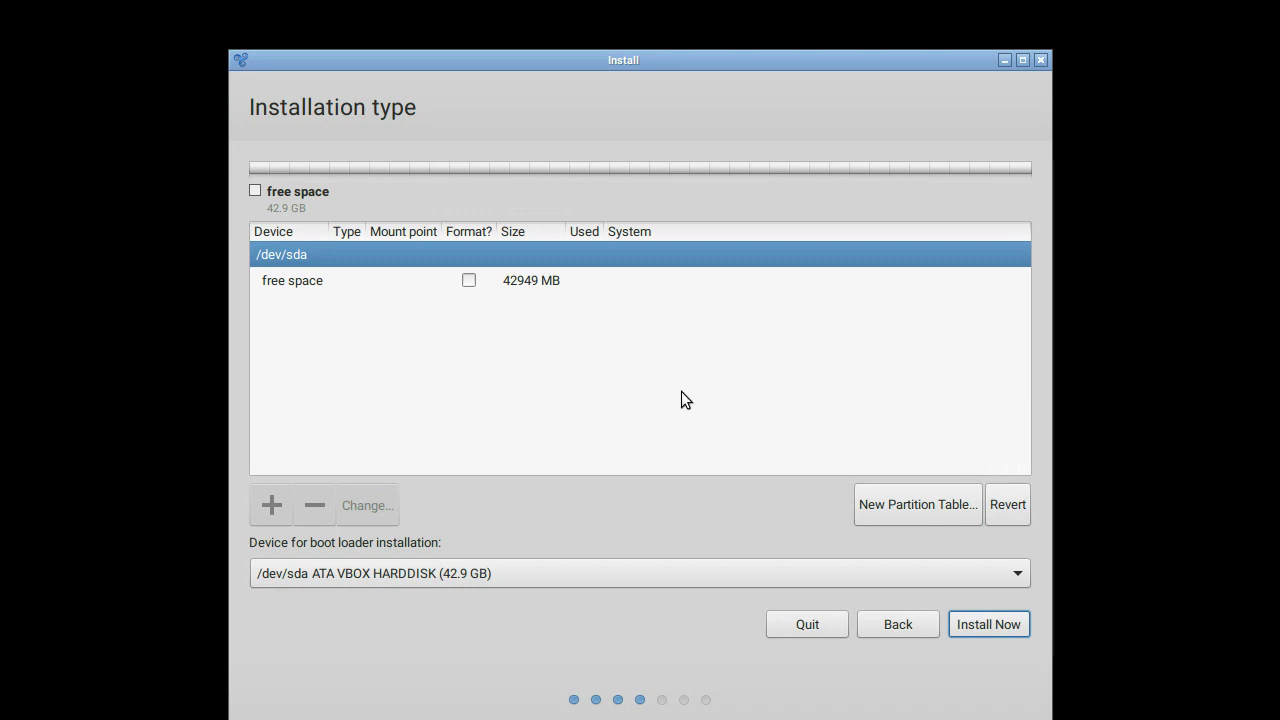
{"action": "left_click", "coordinate": [380, 280]}
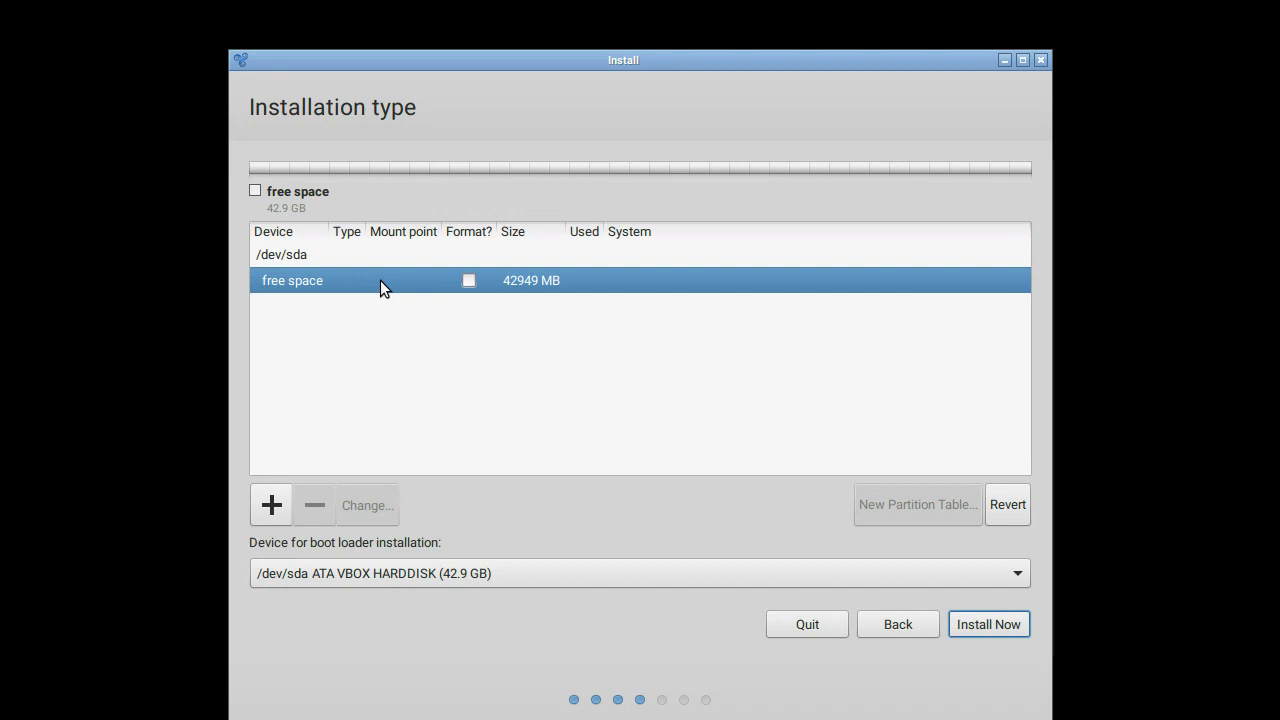
Step: Add a 16384 MB primary Ext4 partition mounted at / as /dev/sda1
{"action": "left_click", "coordinate": [271, 505]}
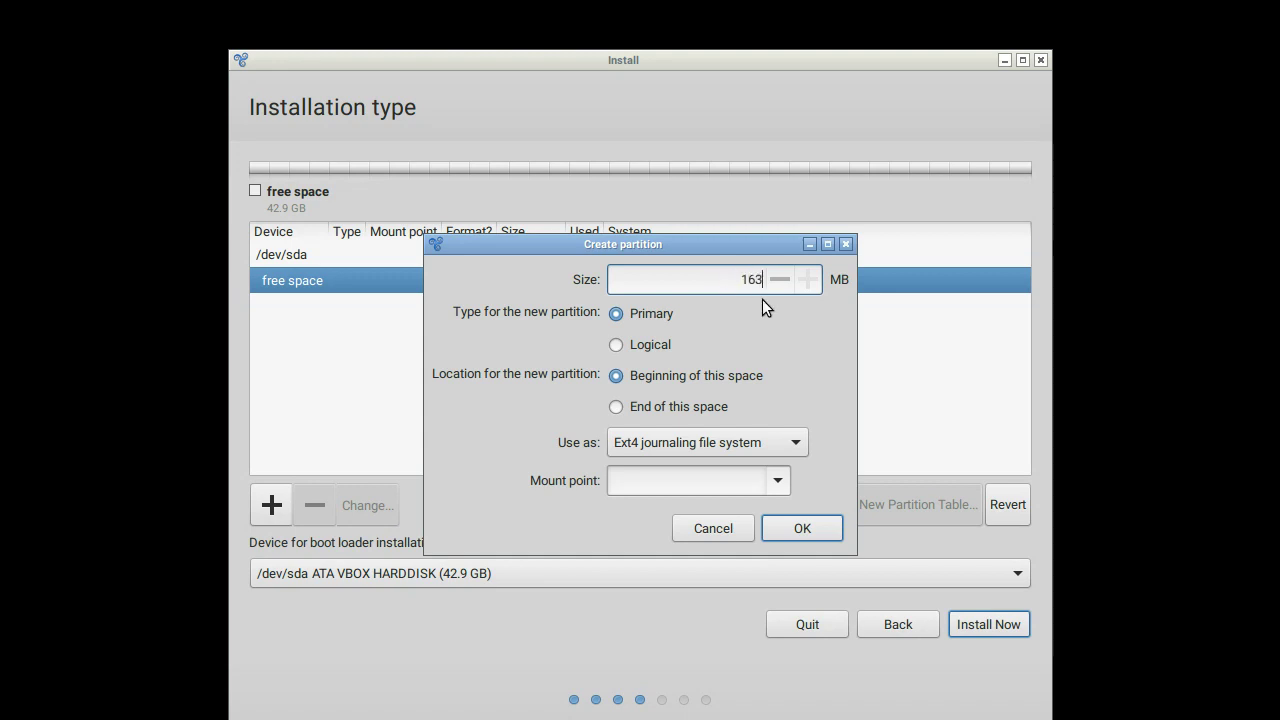
{"action": "left_click", "coordinate": [656, 313]}
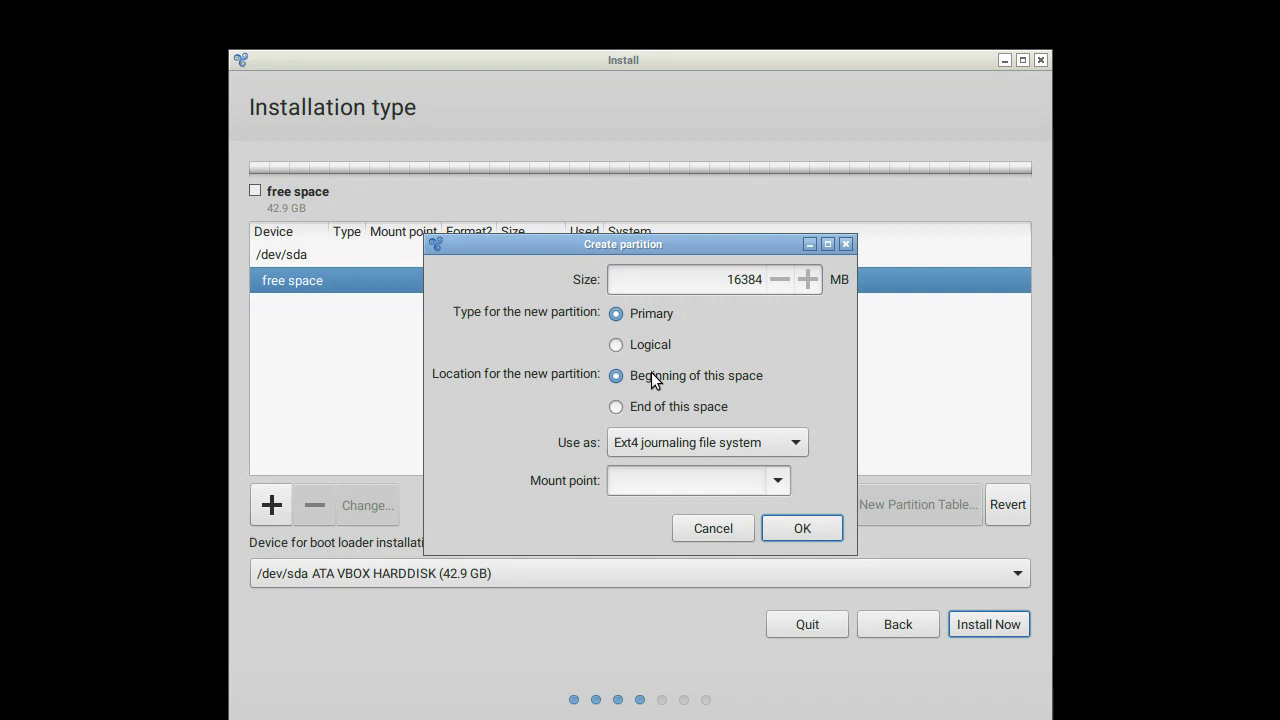
{"action": "left_click", "coordinate": [775, 446]}
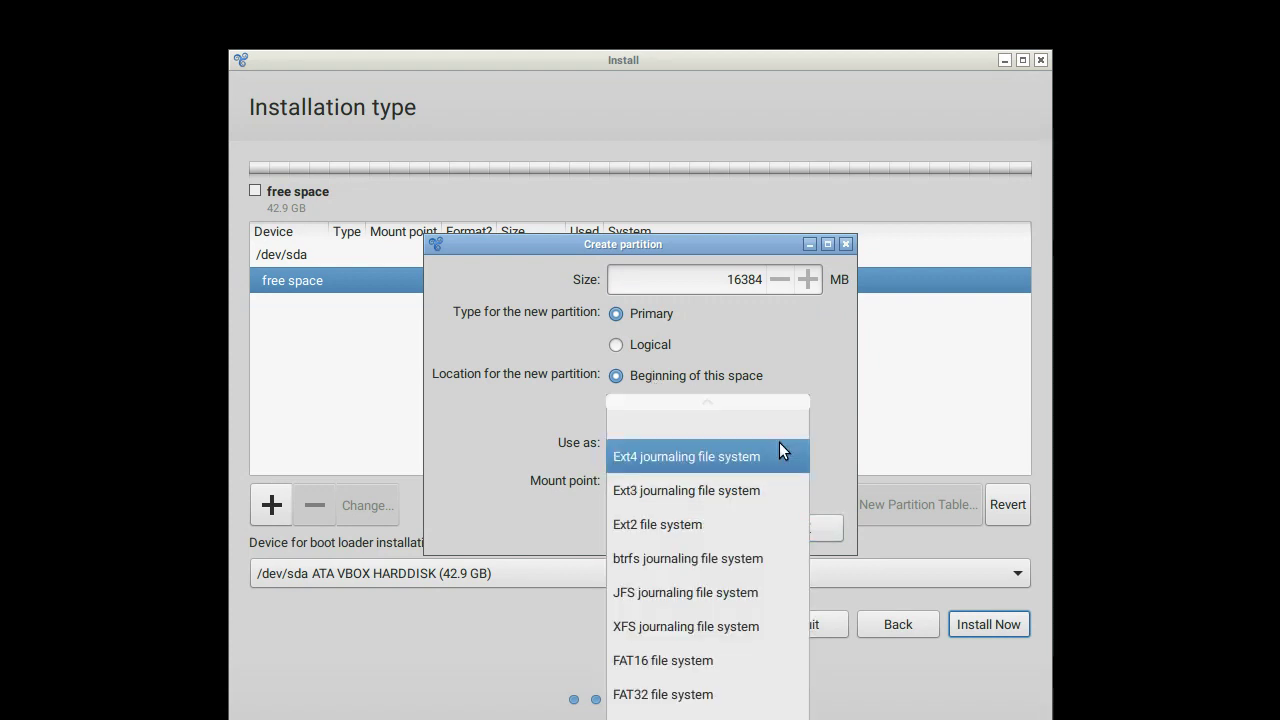
{"action": "left_click", "coordinate": [777, 455]}
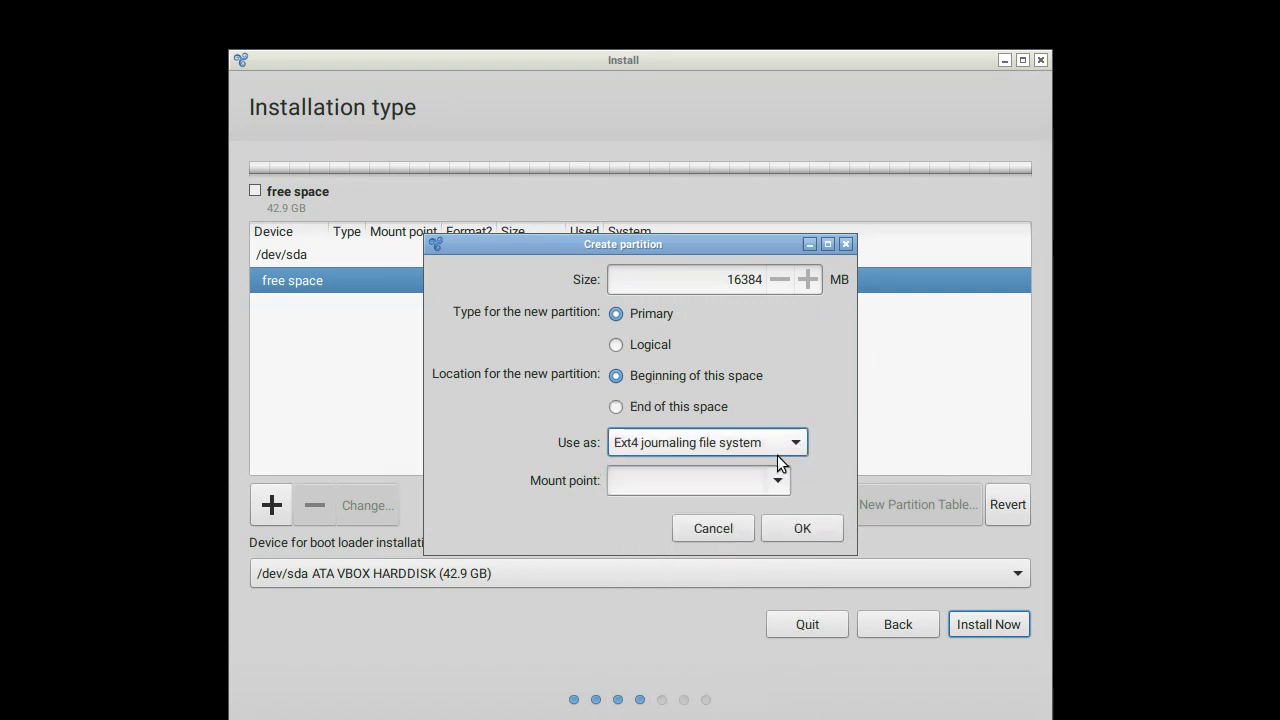
{"action": "left_click", "coordinate": [780, 482]}
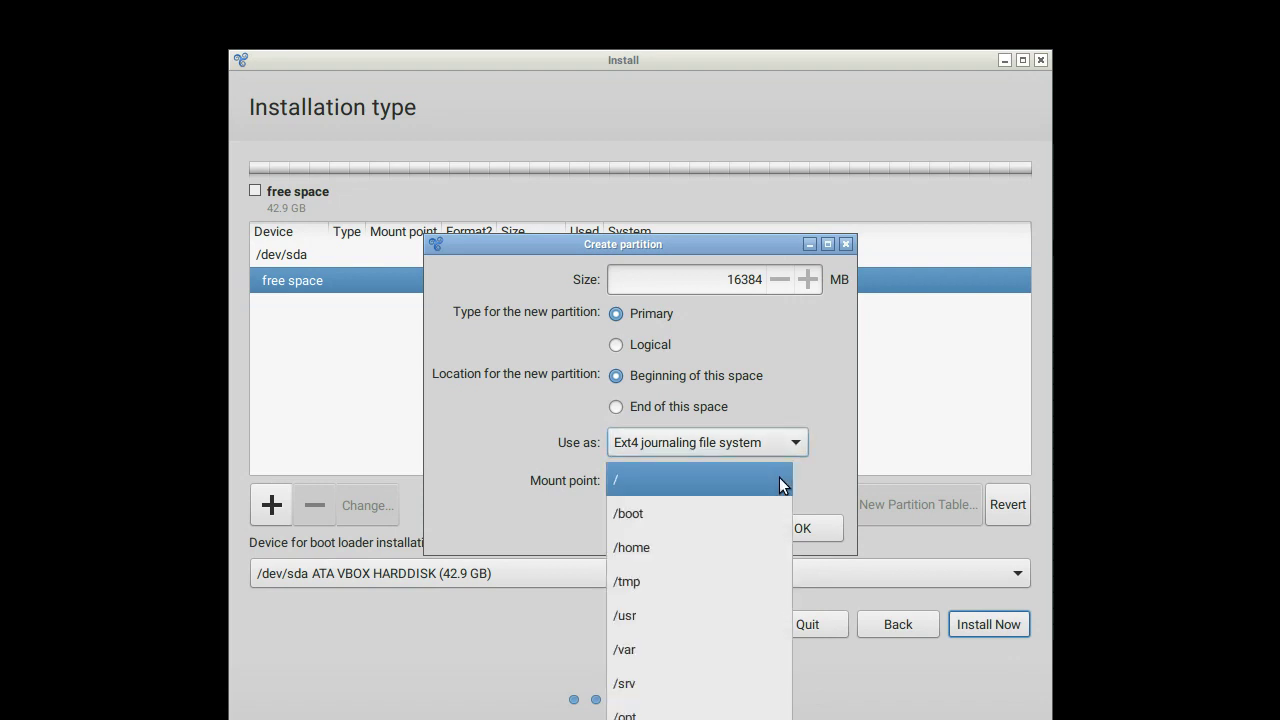
{"action": "left_click", "coordinate": [729, 482]}
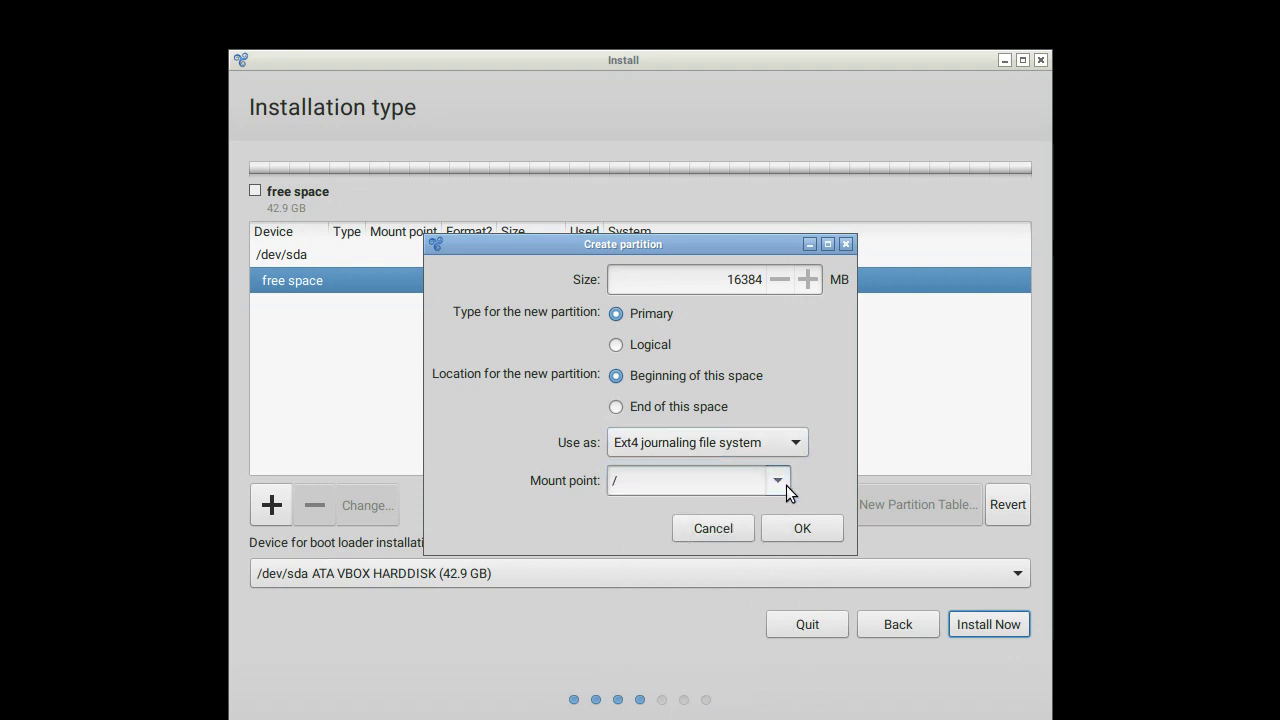
{"action": "left_click", "coordinate": [798, 524]}
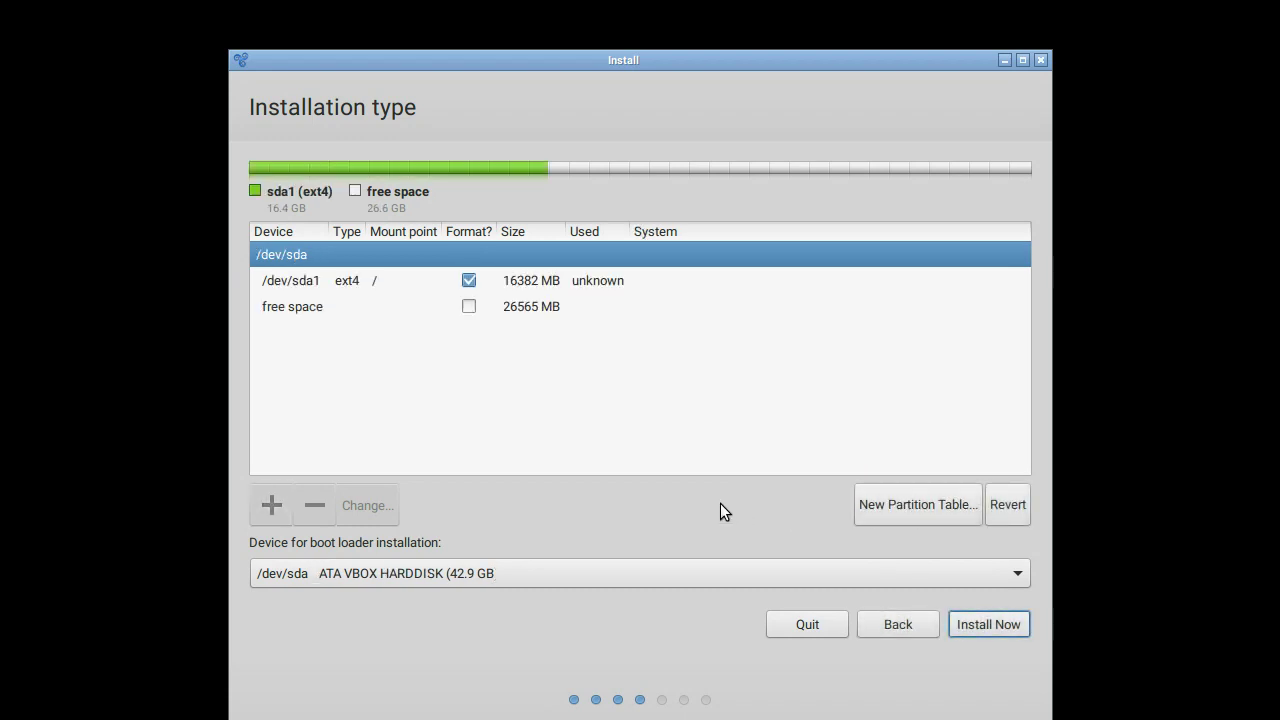
Step: Add a 4096 MB primary swap partition, /dev/sda2, from the free space
{"action": "left_click", "coordinate": [377, 305]}
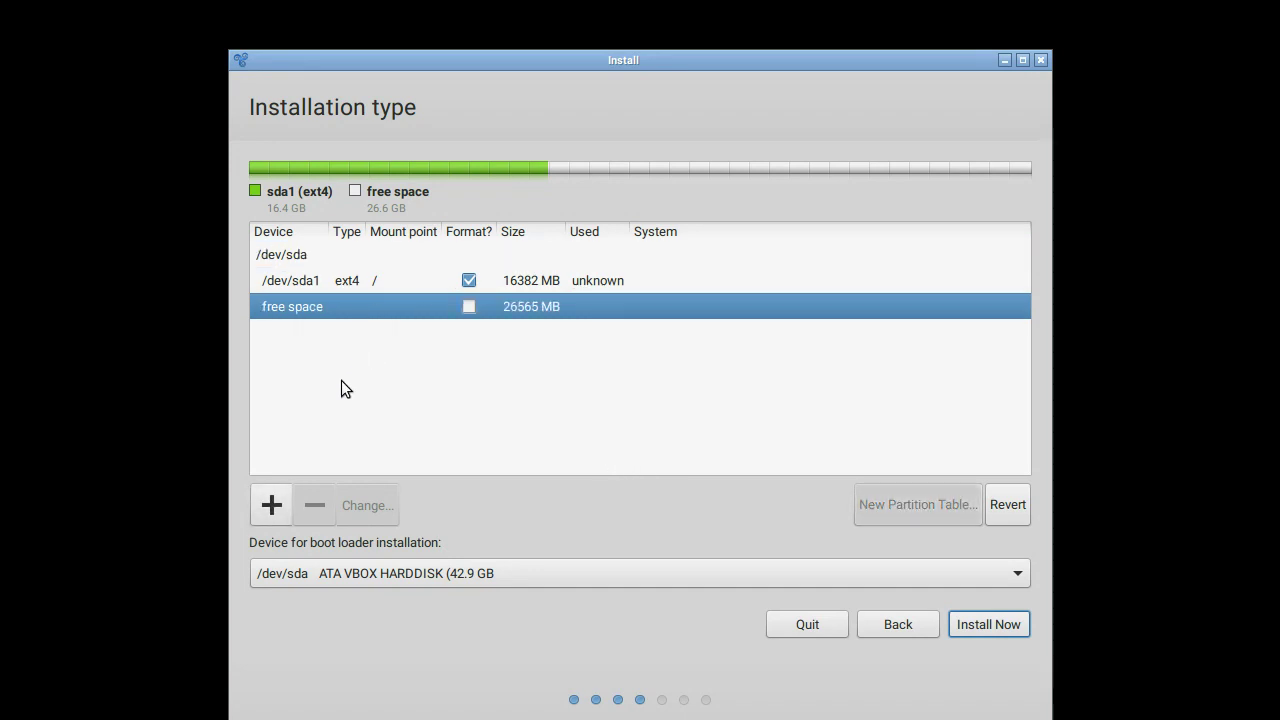
{"action": "left_click", "coordinate": [262, 502]}
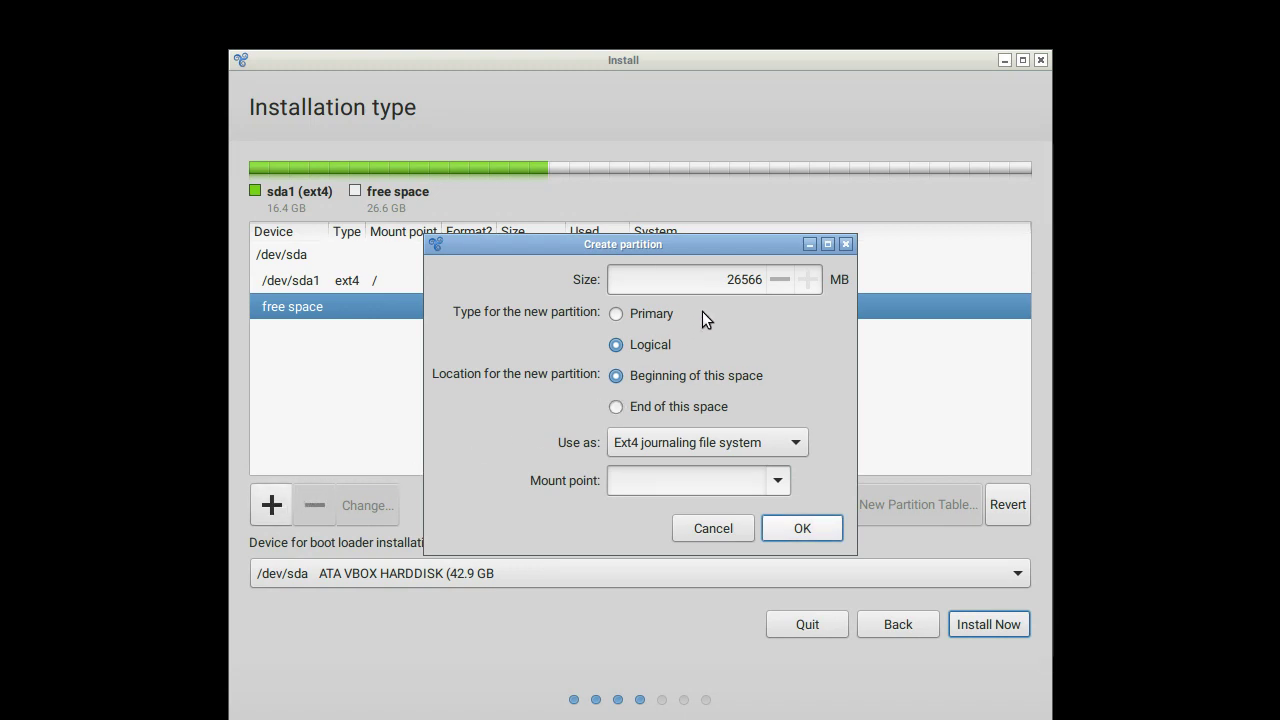
{"action": "left_click_drag", "start_coordinate": [725, 280], "coordinate": [763, 282]}
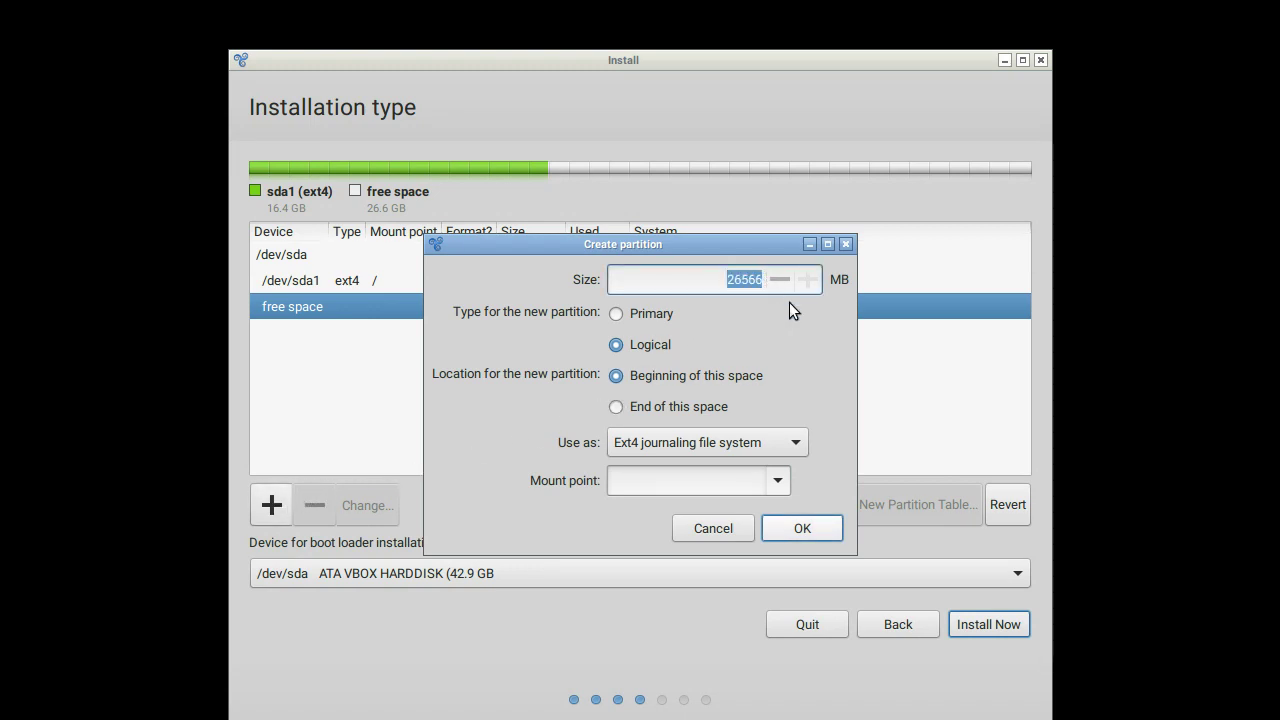
{"action": "type", "text": "4096"}
{"action": "left_click", "coordinate": [668, 313]}
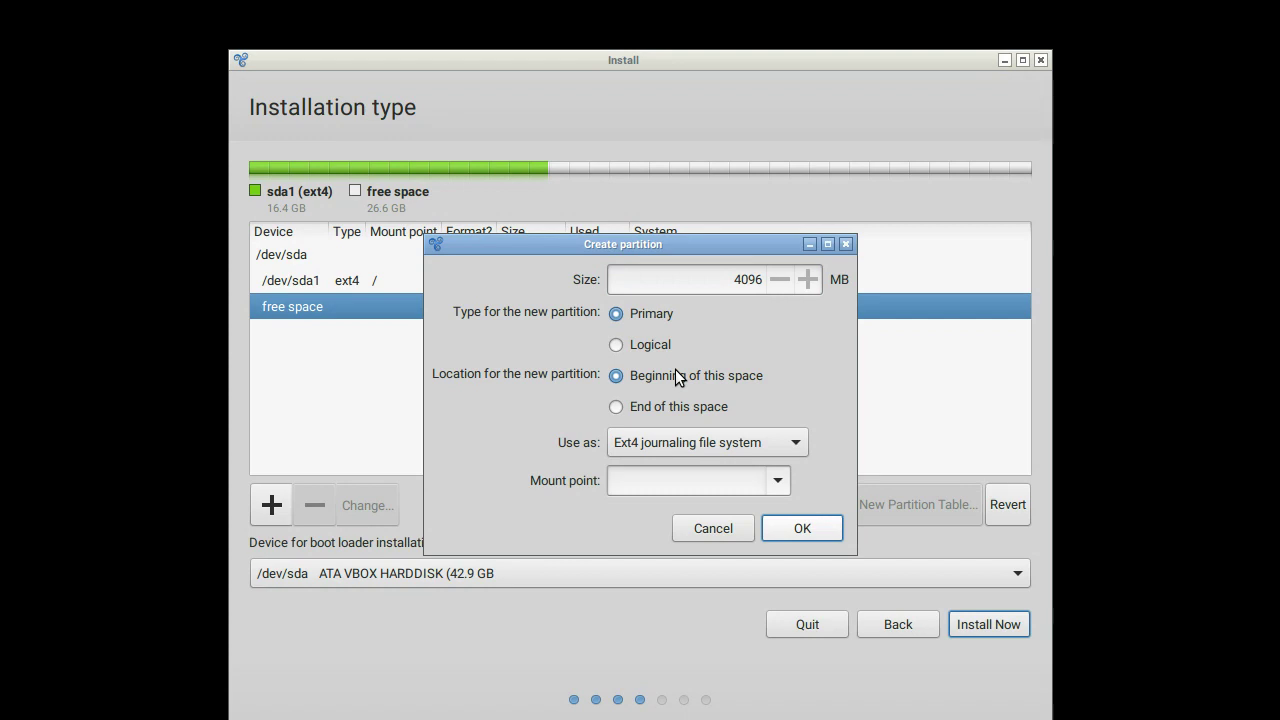
{"action": "left_click", "coordinate": [779, 442]}
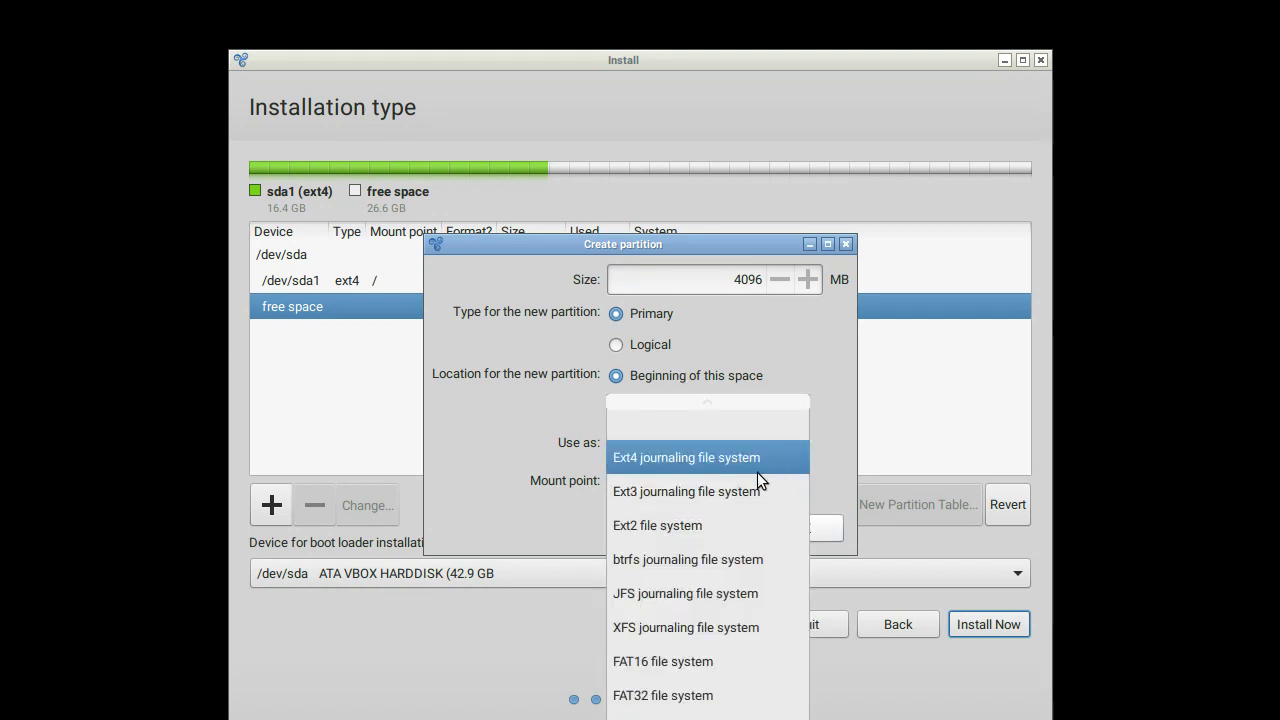
{"action": "scroll", "coordinate": [710, 586], "scroll_direction": "down", "scroll_amount": 2}
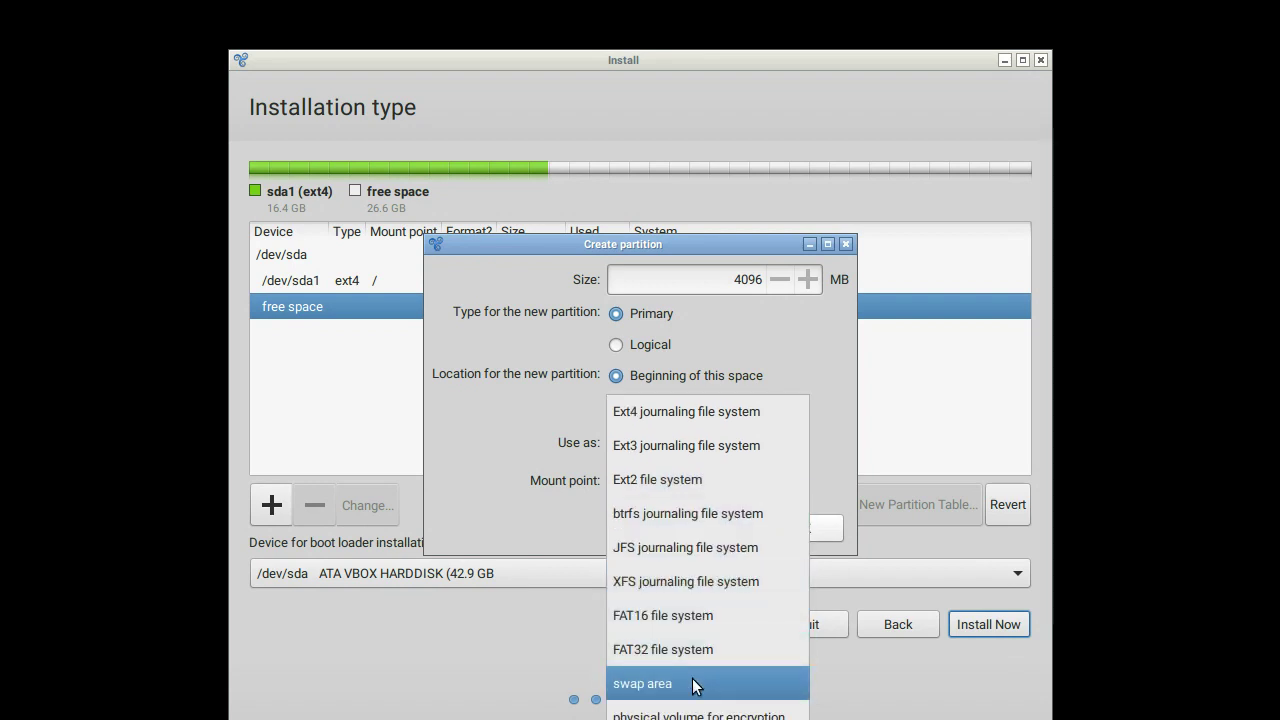
{"action": "left_click", "coordinate": [694, 686]}
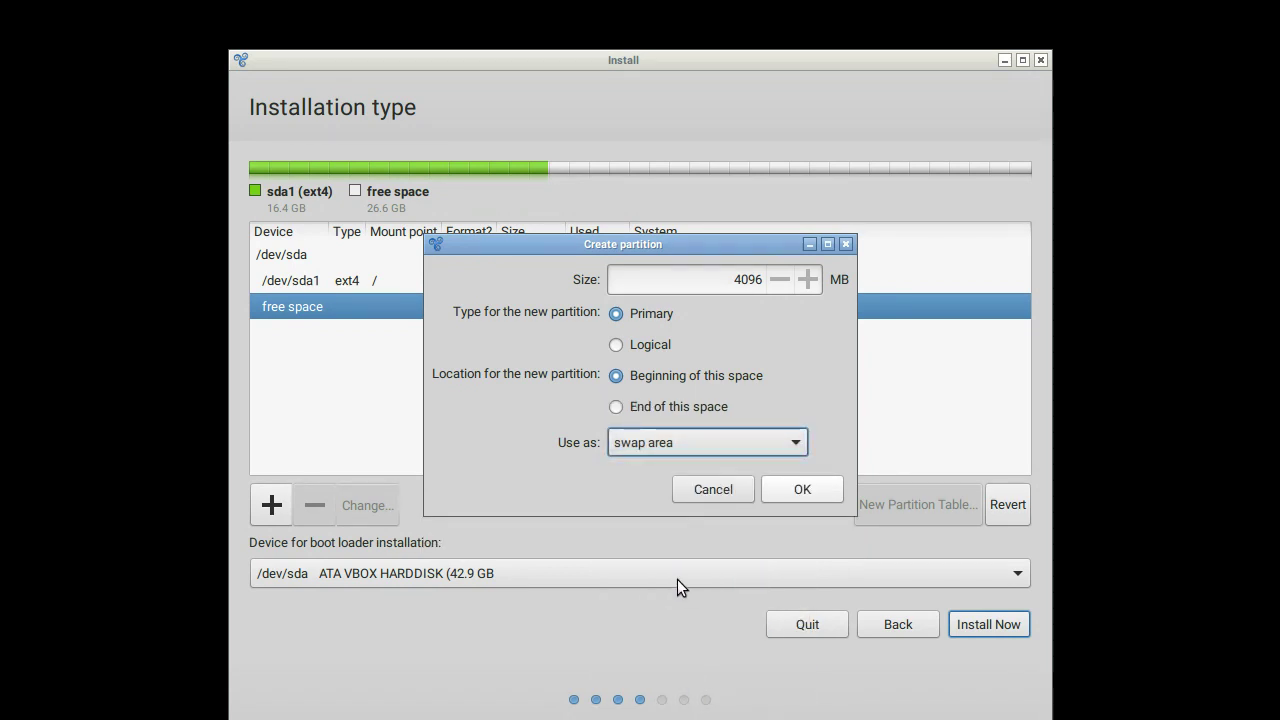
{"action": "left_click", "coordinate": [802, 491]}
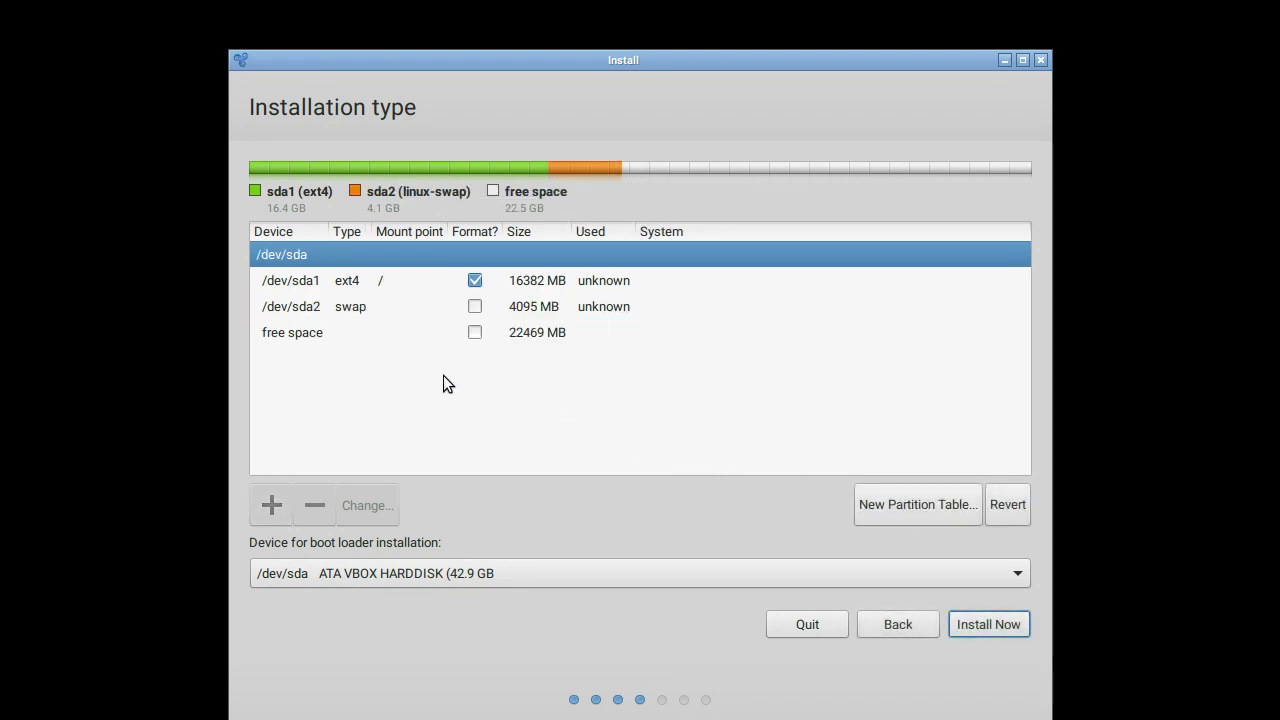
Step: Add a primary Ext4 partition mounted at /home using all remaining 22468 MB
{"action": "left_click", "coordinate": [364, 332]}
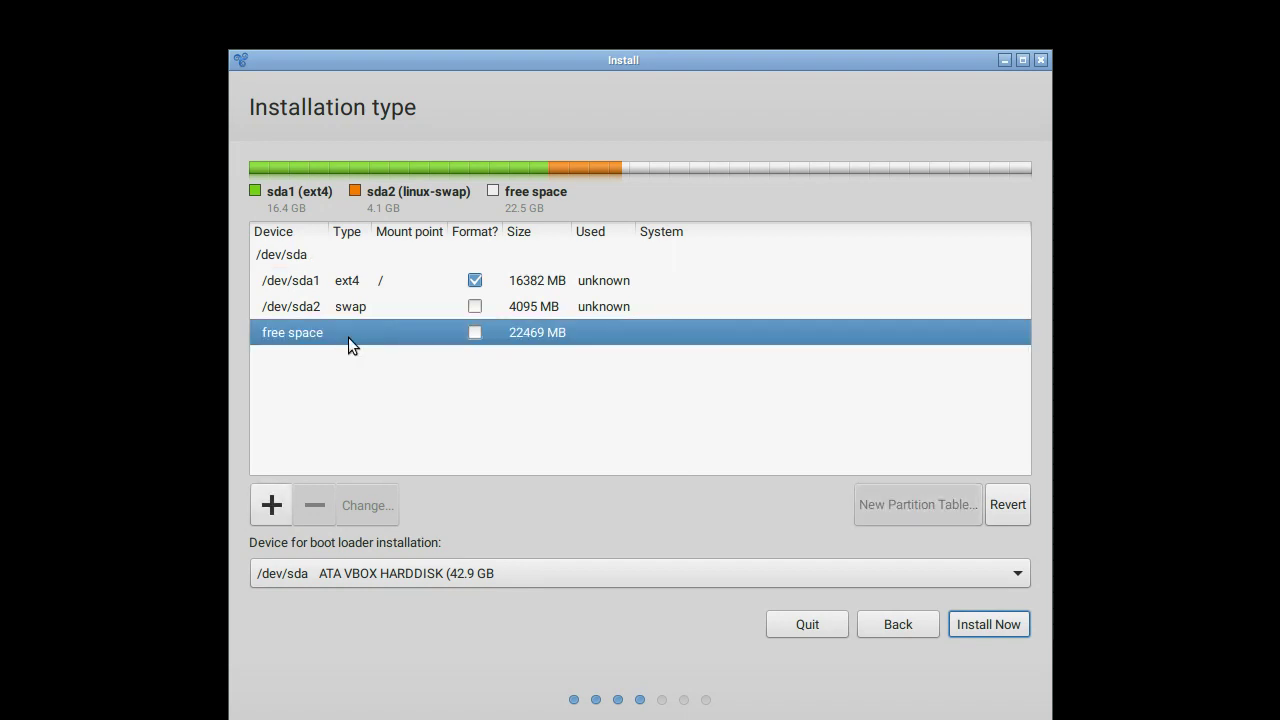
{"action": "left_click", "coordinate": [278, 500]}
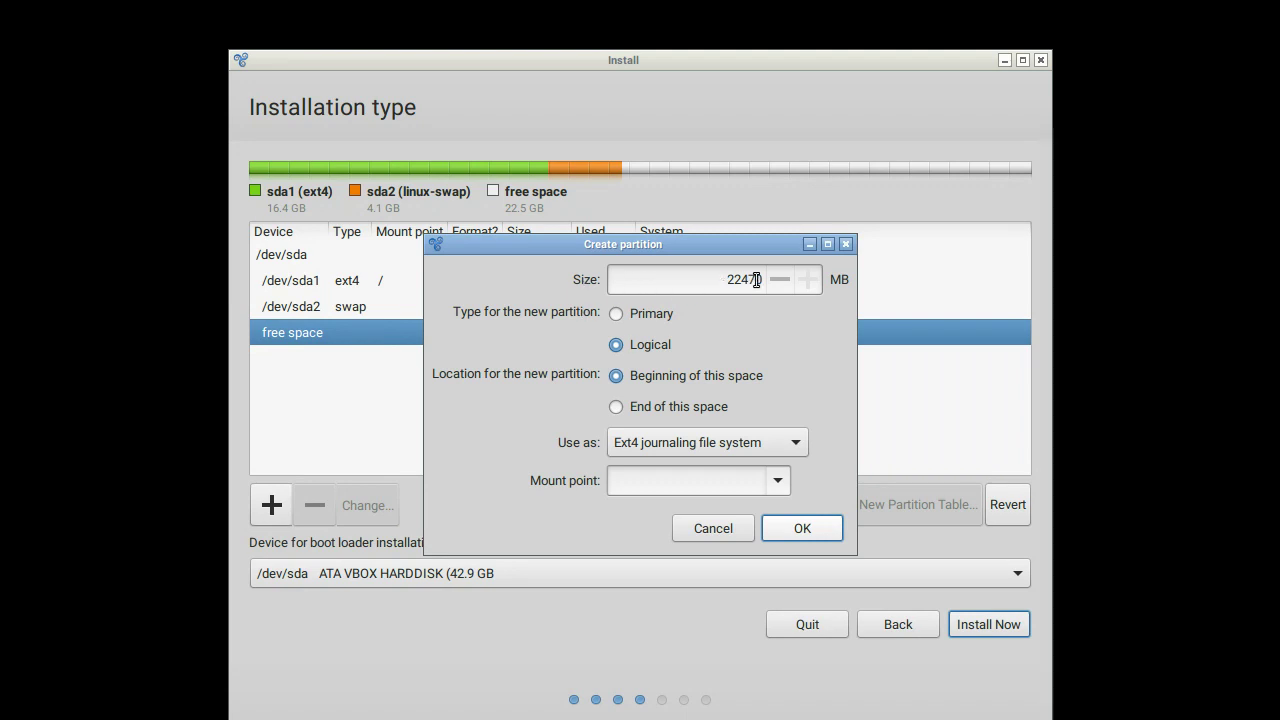
{"action": "left_click", "coordinate": [665, 313]}
{"action": "left_click", "coordinate": [791, 442]}
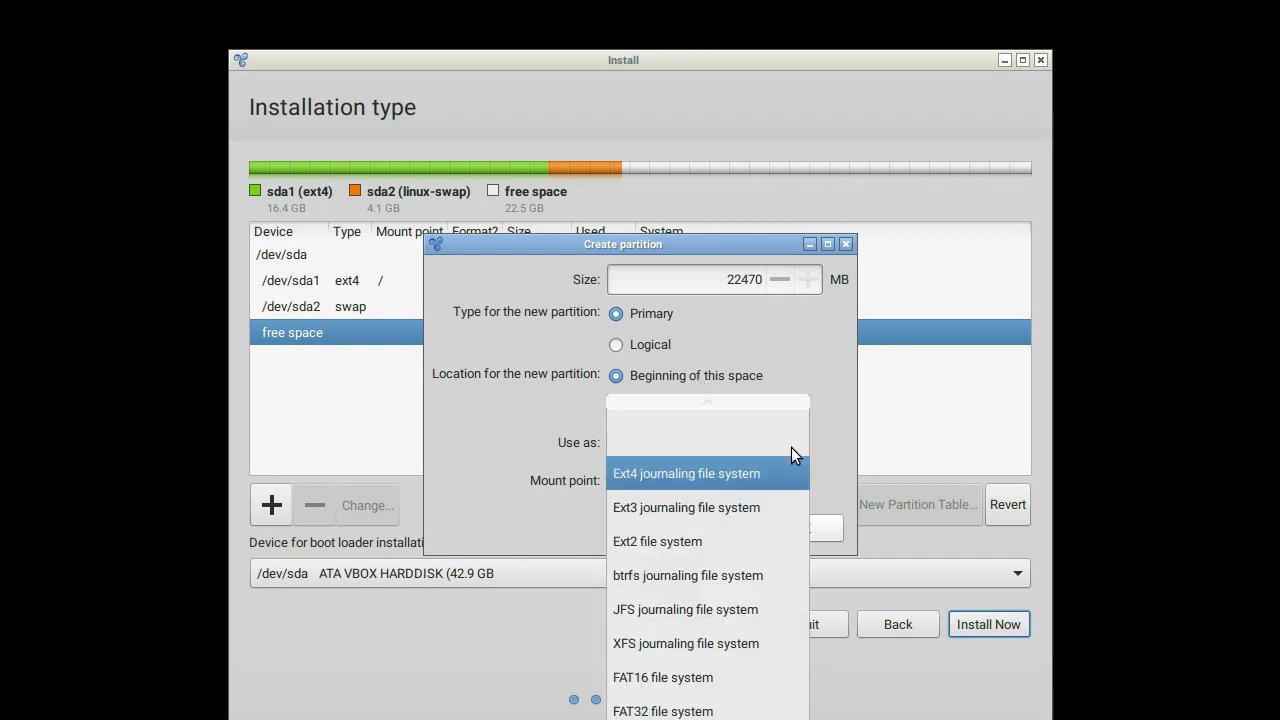
{"action": "left_click", "coordinate": [782, 471]}
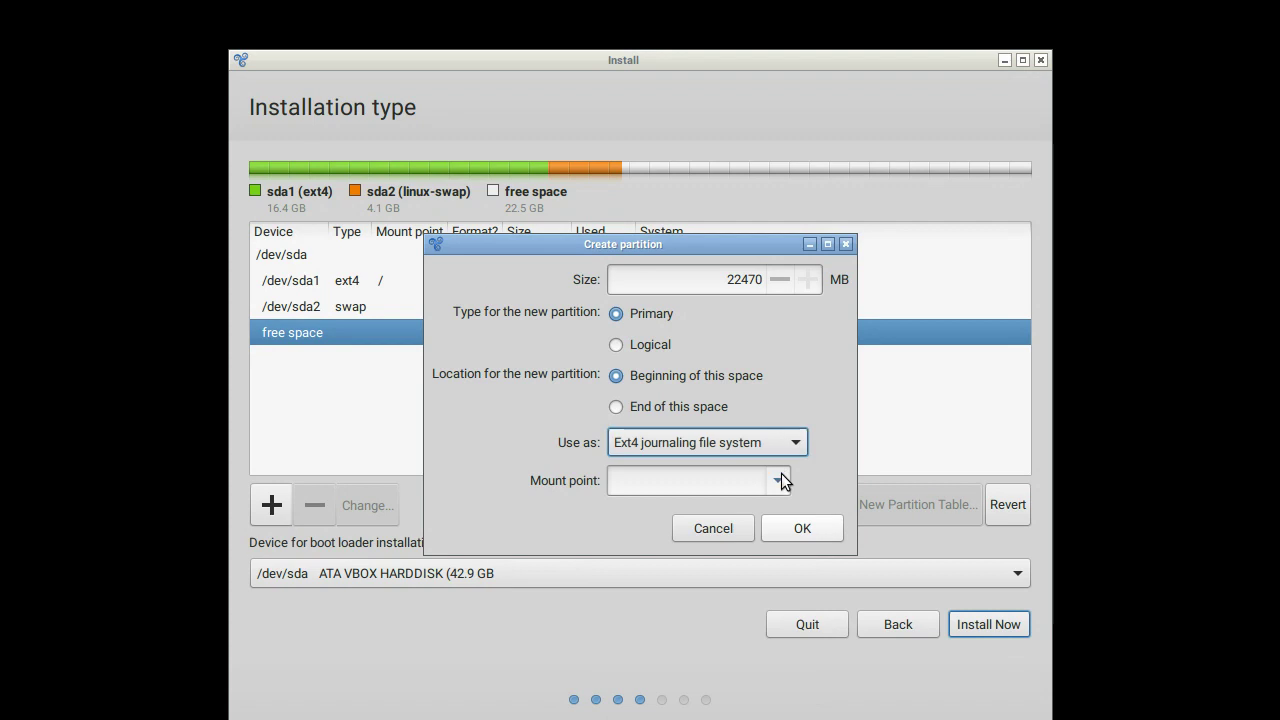
{"action": "left_click", "coordinate": [779, 481]}
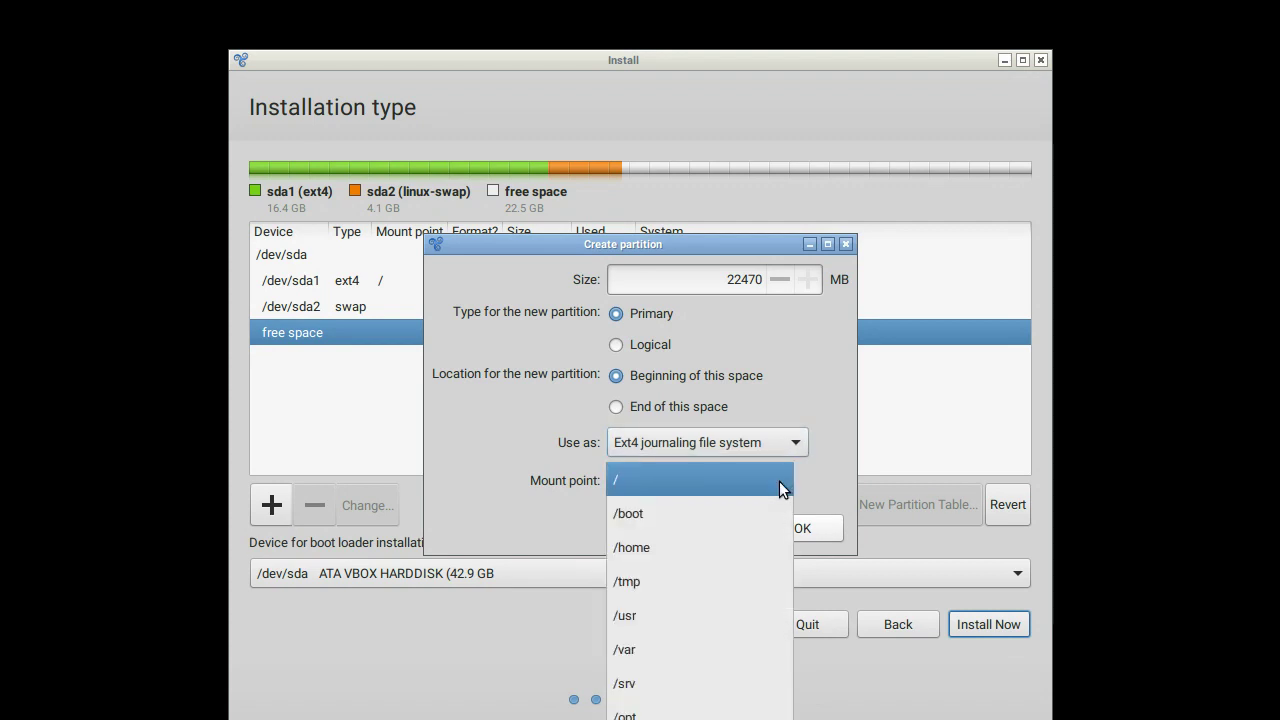
{"action": "left_click", "coordinate": [732, 549]}
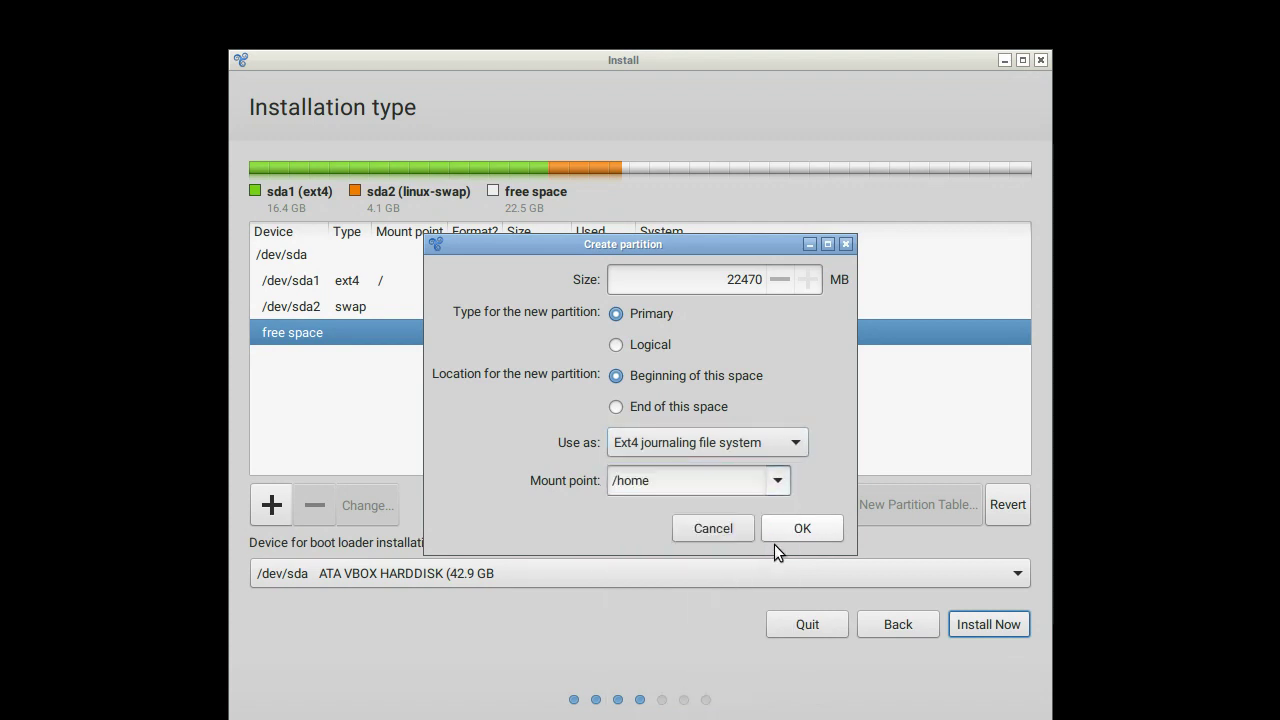
{"action": "left_click", "coordinate": [803, 530]}
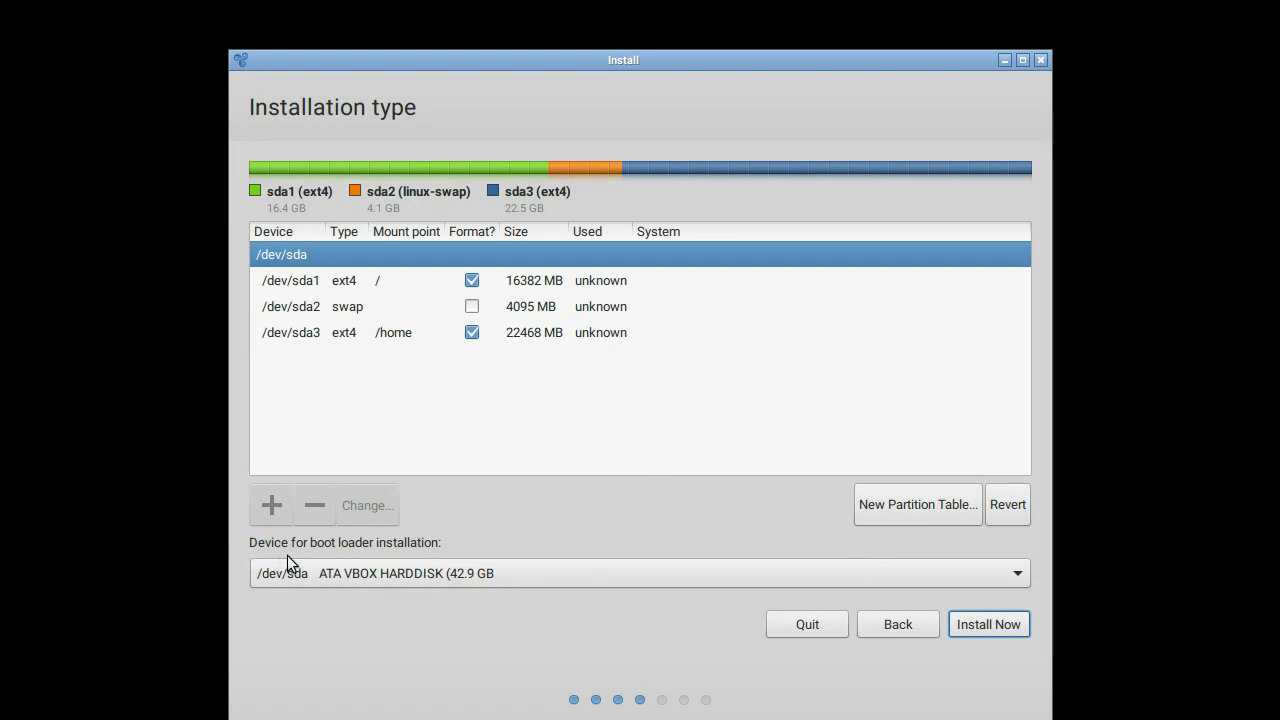
Step: Keep /dev/sda as boot loader device, start Install Now and approve writing changes to disk
{"action": "left_click", "coordinate": [500, 566]}
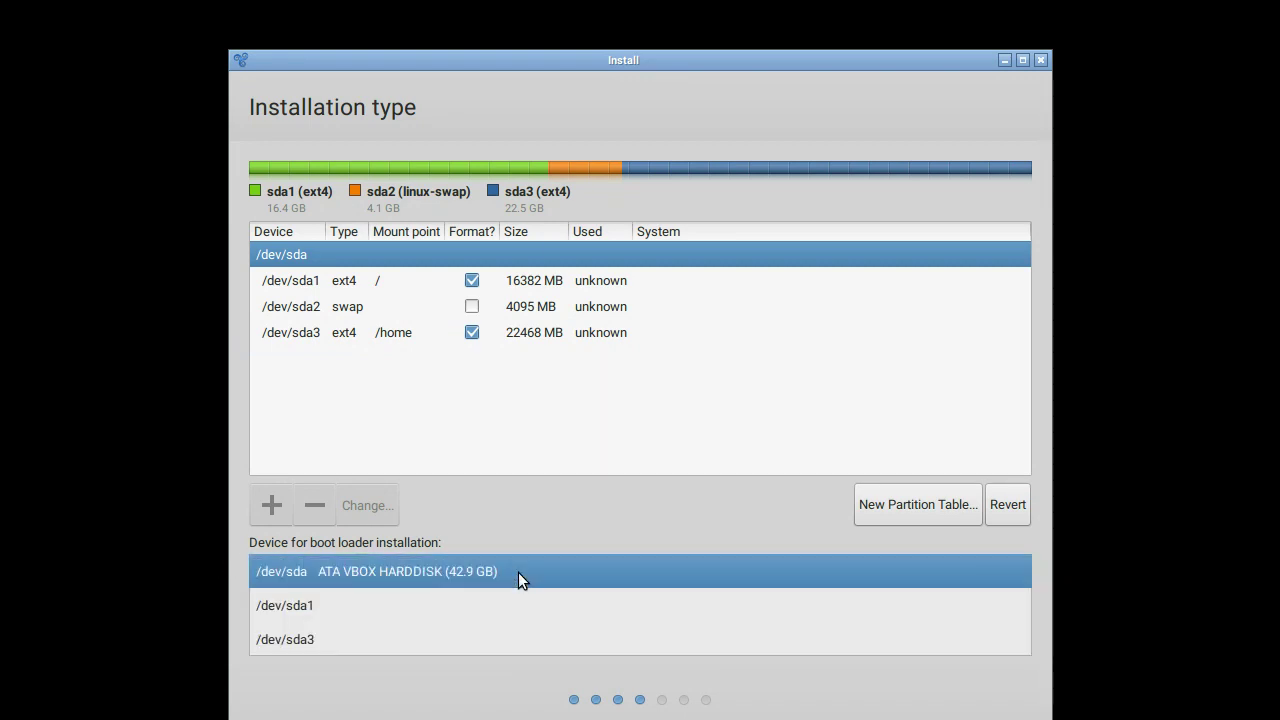
{"action": "left_click", "coordinate": [518, 572]}
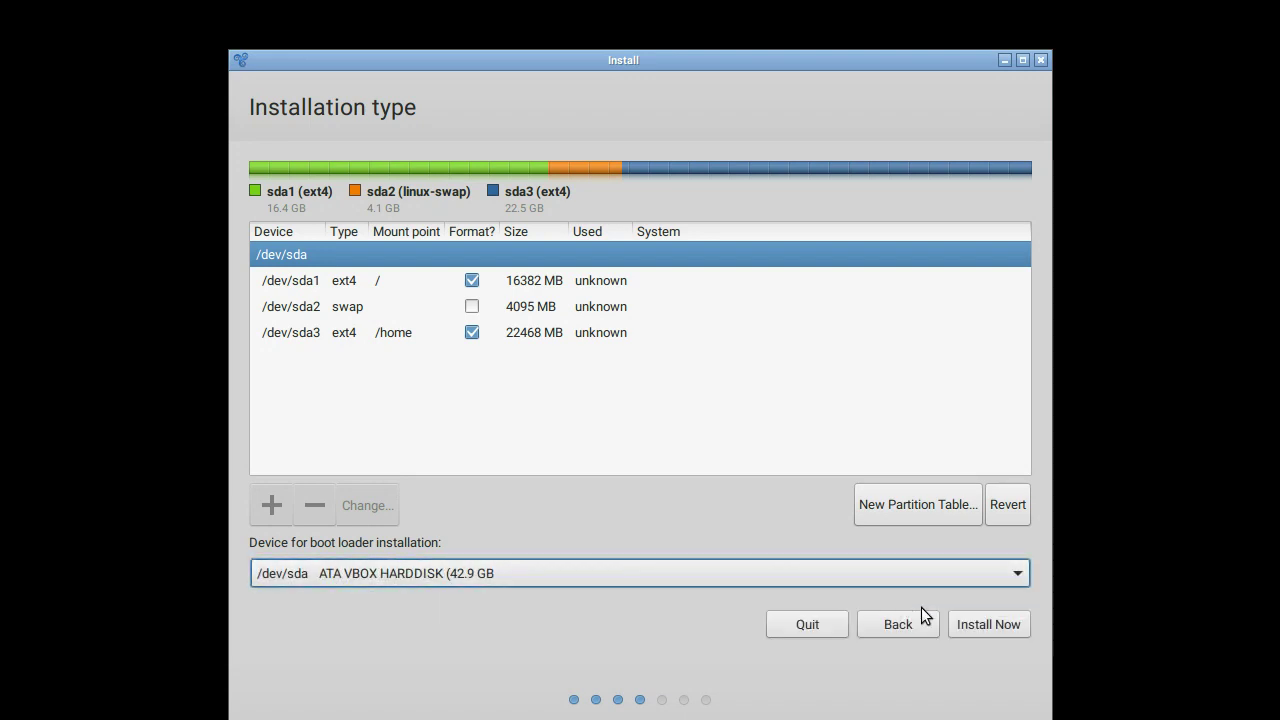
{"action": "left_click", "coordinate": [989, 624]}
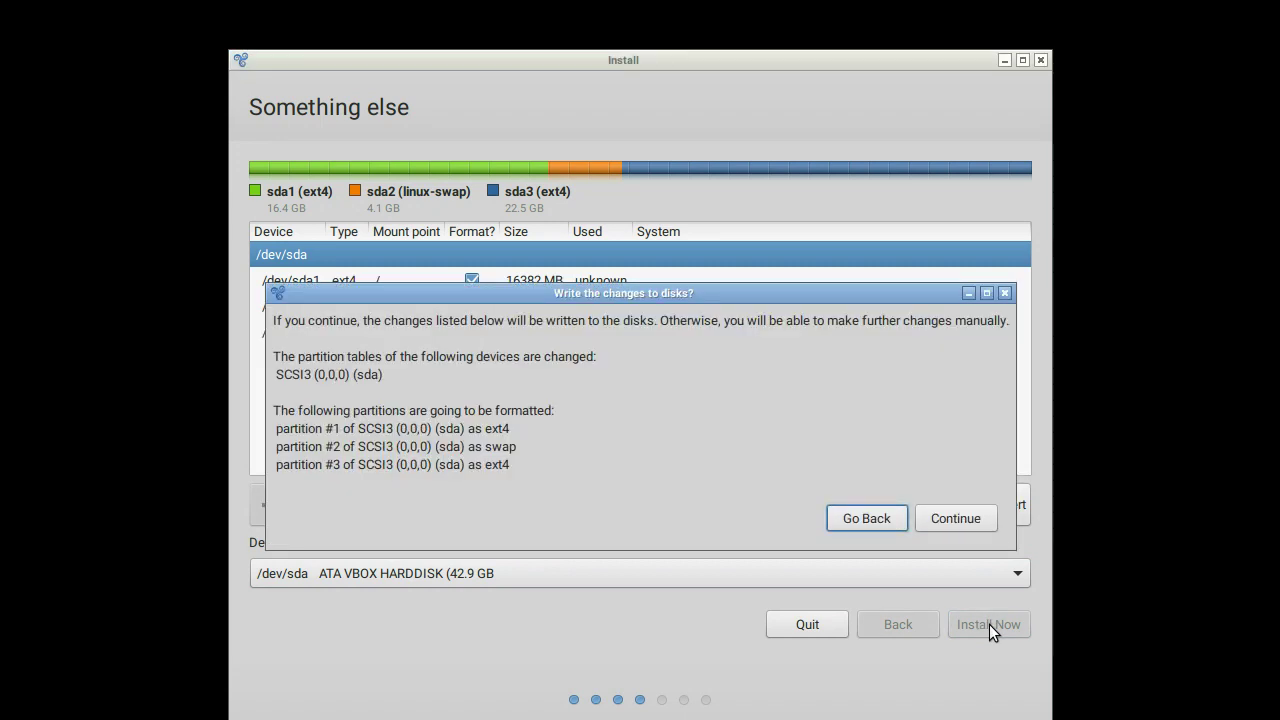
{"action": "left_click", "coordinate": [957, 522]}
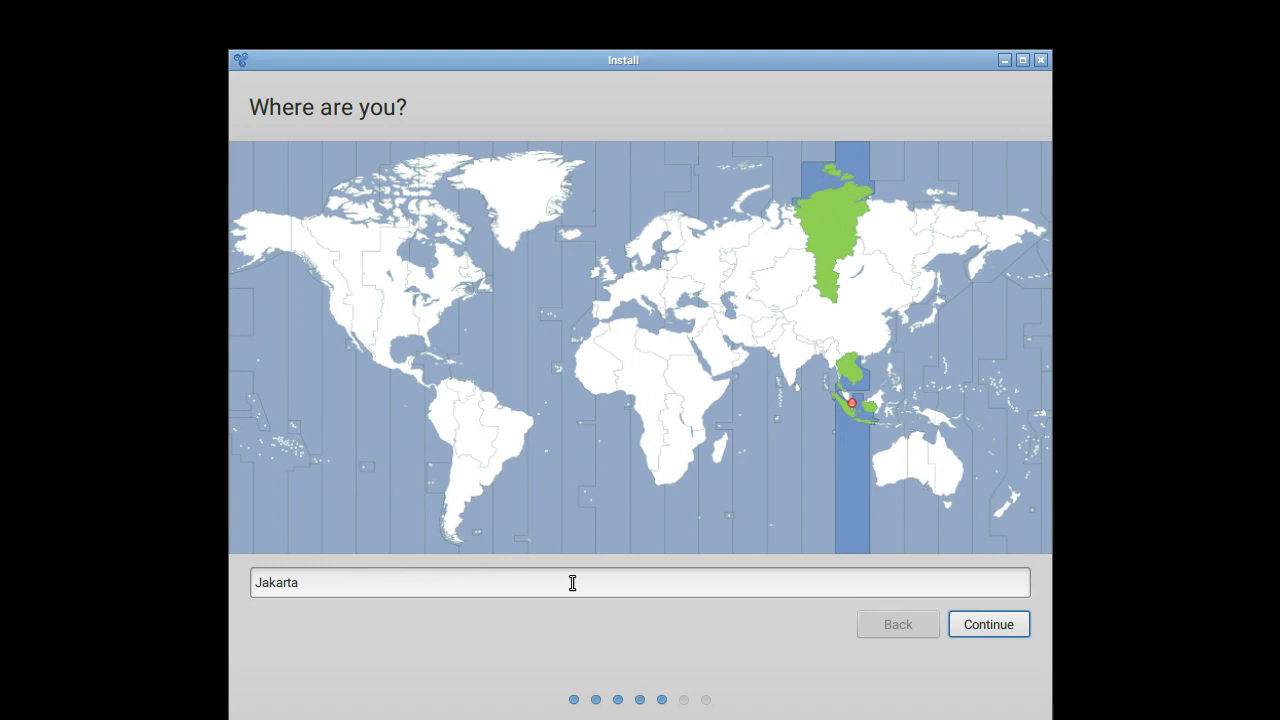
Step: Accept Jakarta as the location and English (US) as the keyboard layout
{"action": "left_click", "coordinate": [988, 624]}
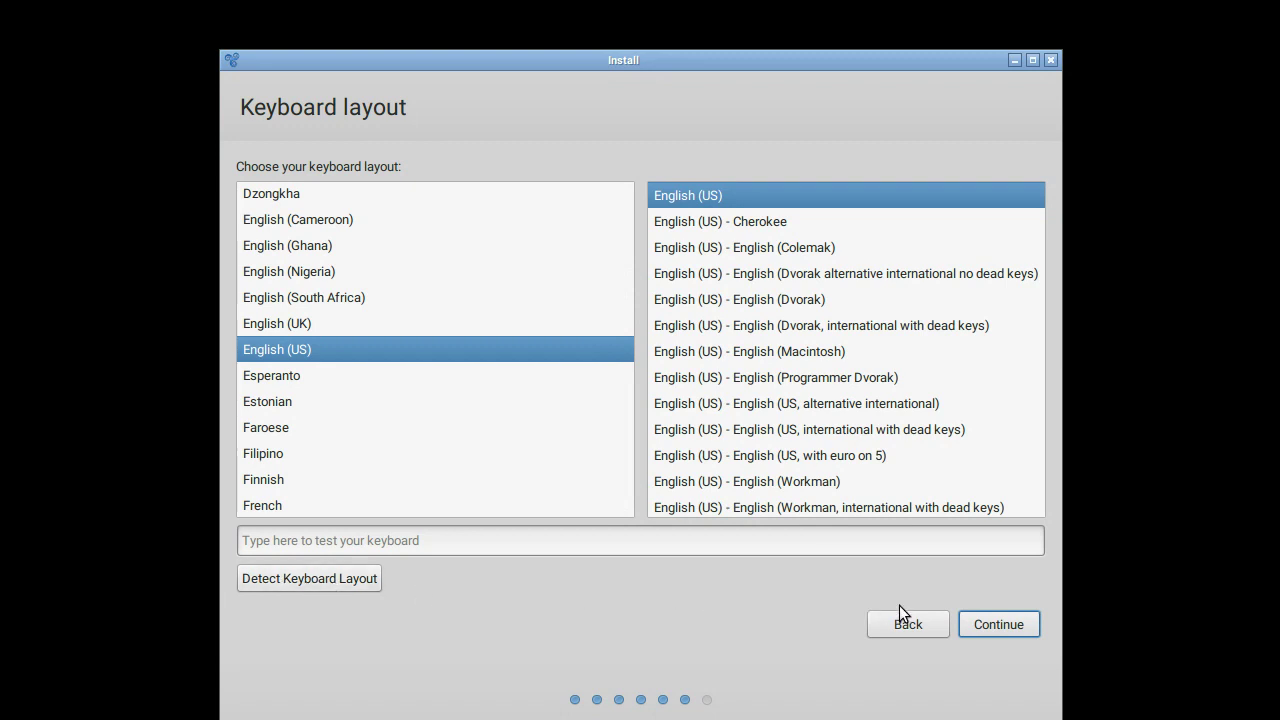
{"action": "left_click", "coordinate": [994, 620]}
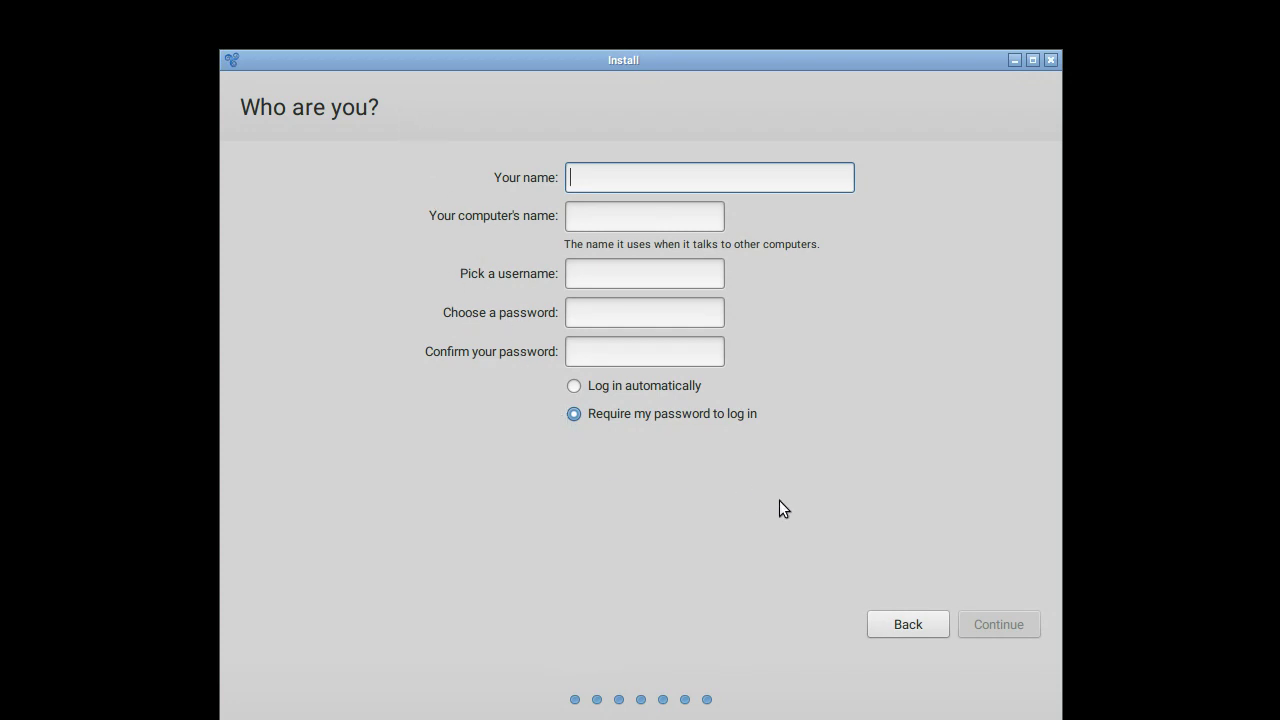
Step: Enter the user's name and change the suggested computer name to end in -pc
{"action": "type", "text": "sulandra"}
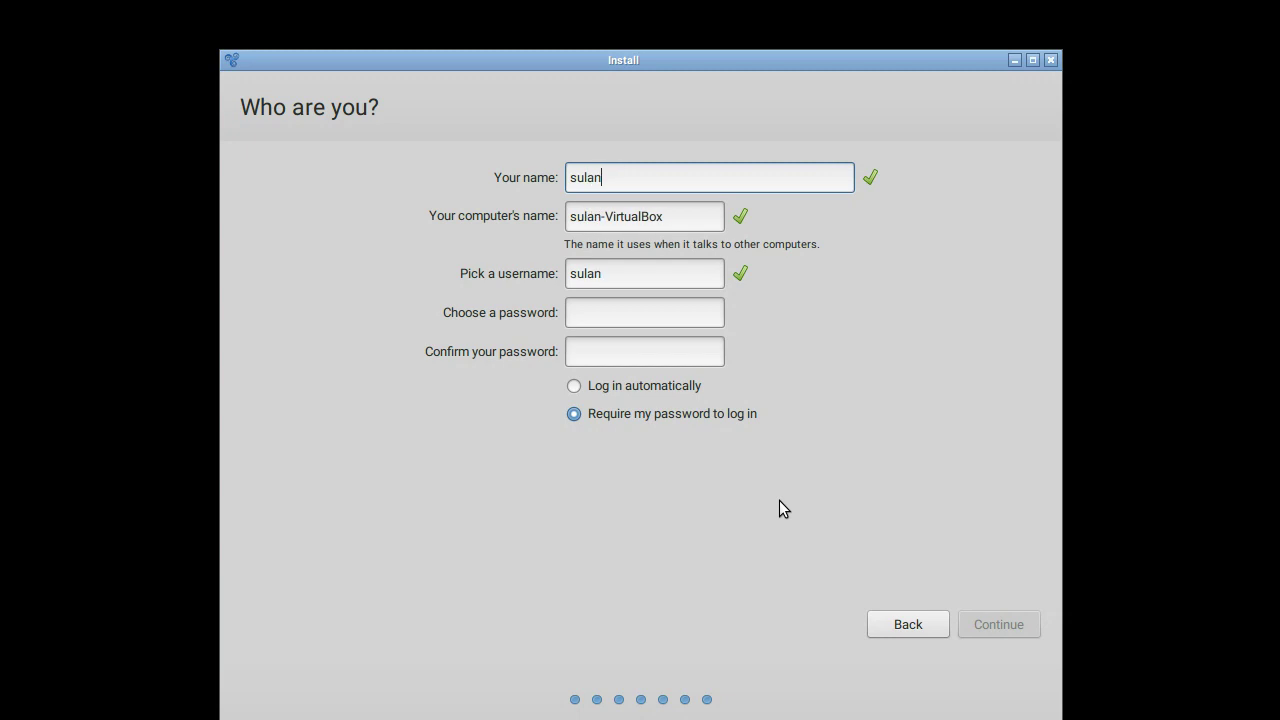
{"action": "key", "text": "Tab"}
{"action": "key", "text": "End"}
{"action": "key", "text": "BackSpace"}
{"action": "key", "text": "BackSpace"}
{"action": "key", "text": "BackSpace"}
{"action": "key", "text": "BackSpace"}
{"action": "key", "text": "BackSpace"}
{"action": "key", "text": "BackSpace"}
{"action": "key", "text": "BackSpace"}
{"action": "key", "text": "BackSpace"}
{"action": "key", "text": "BackSpace"}
{"action": "key", "text": "BackSpace"}
{"action": "type", "text": "pc"}
Step: Enter and confirm the account password, then submit the account details
{"action": "key", "text": "Tab"}
{"action": "key", "text": "End"}
{"action": "key", "text": "Tab"}
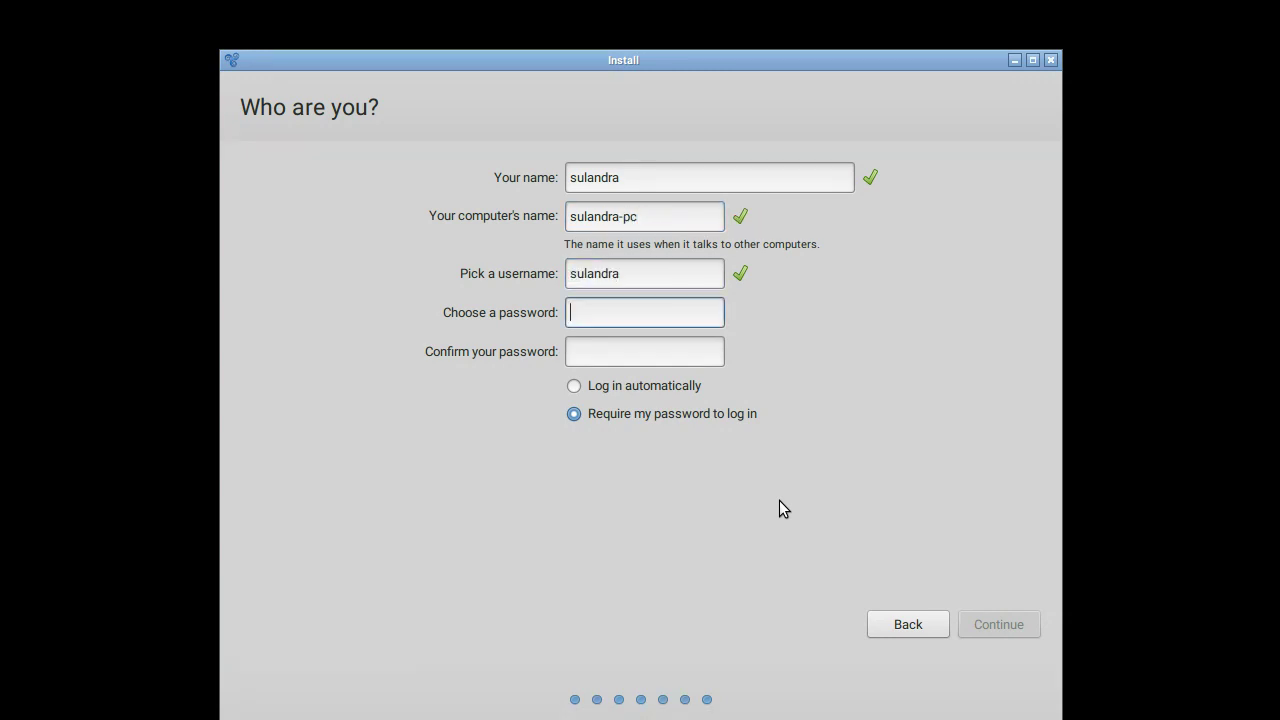
{"action": "key", "text": "Tab"}
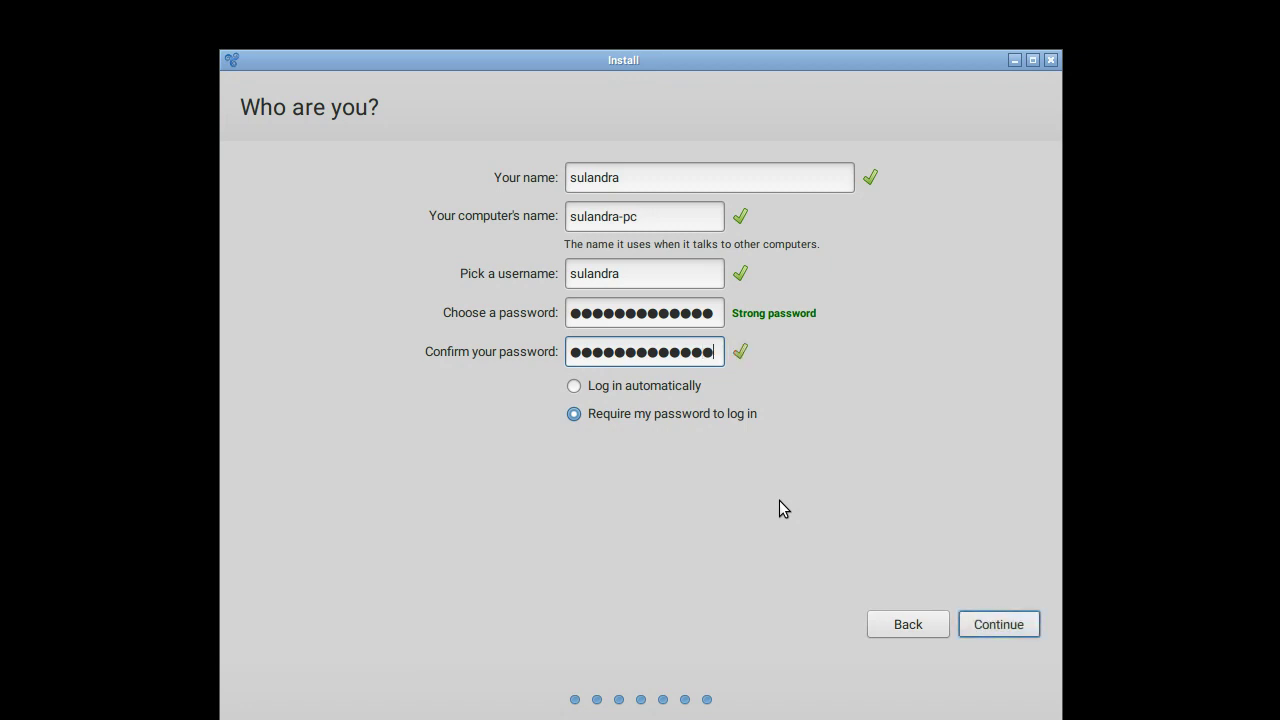
{"action": "left_click", "coordinate": [646, 418]}
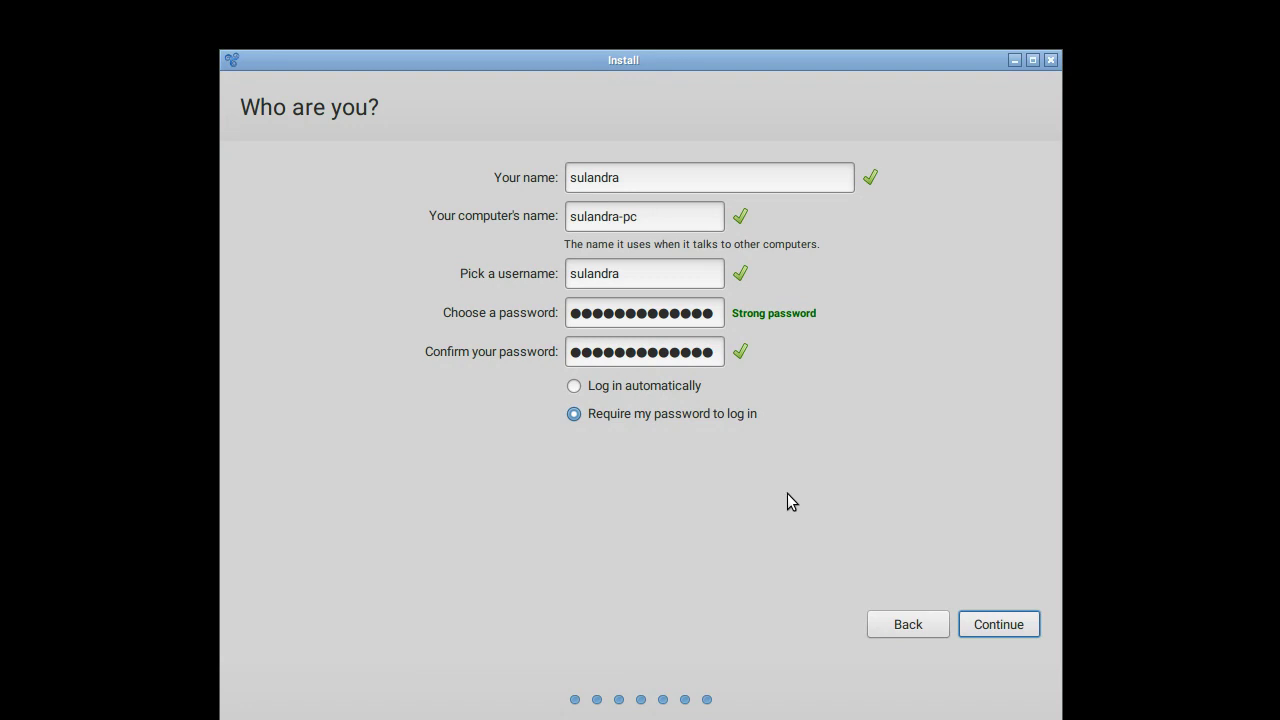
{"action": "left_click", "coordinate": [990, 622]}
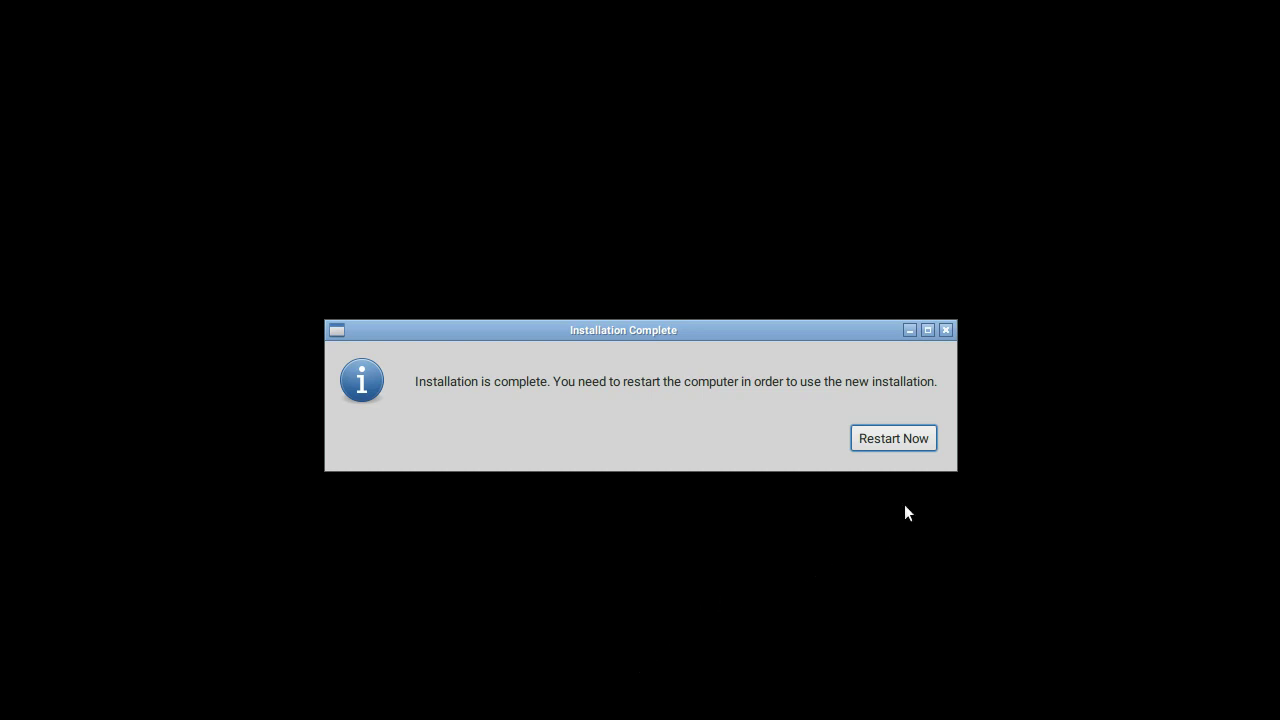
Step: Restart into the newly installed Trisquel system once installation completes
{"action": "left_click", "coordinate": [894, 443]}
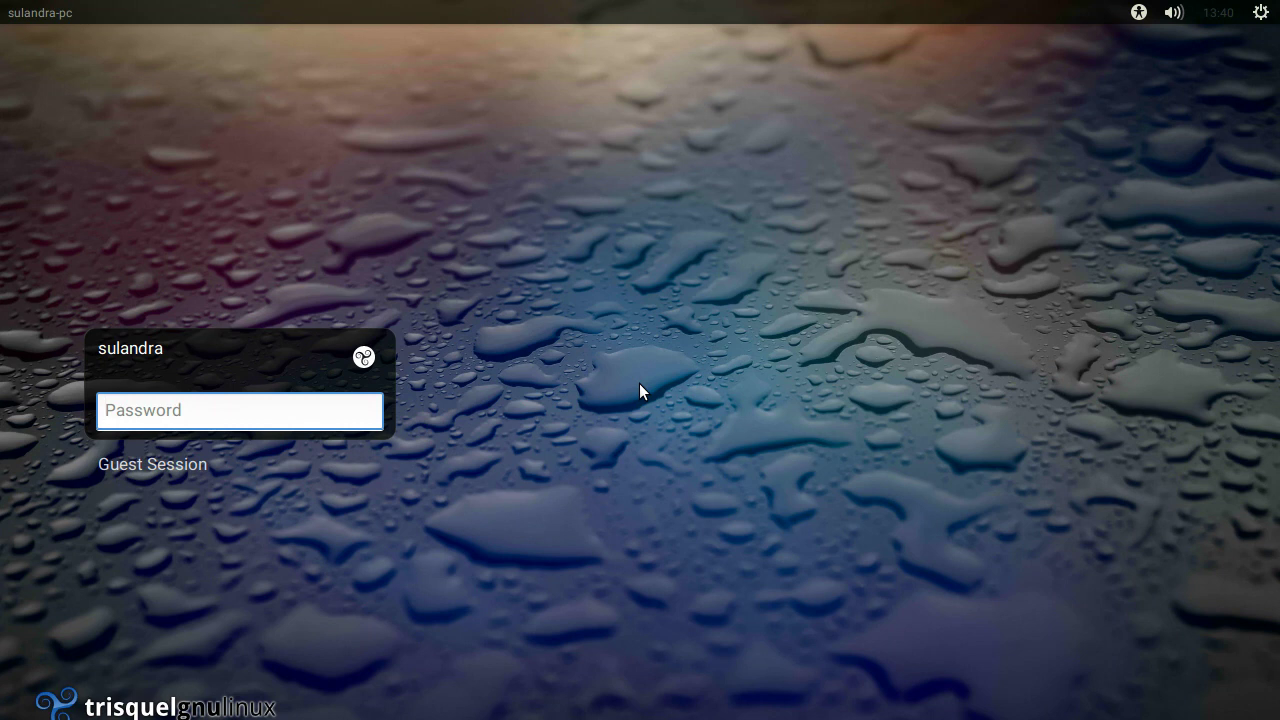
Step: Log in as the new user by entering the account password at the LightDM screen
{"action": "type", "text": "*************"}
{"action": "key", "text": "Return"}
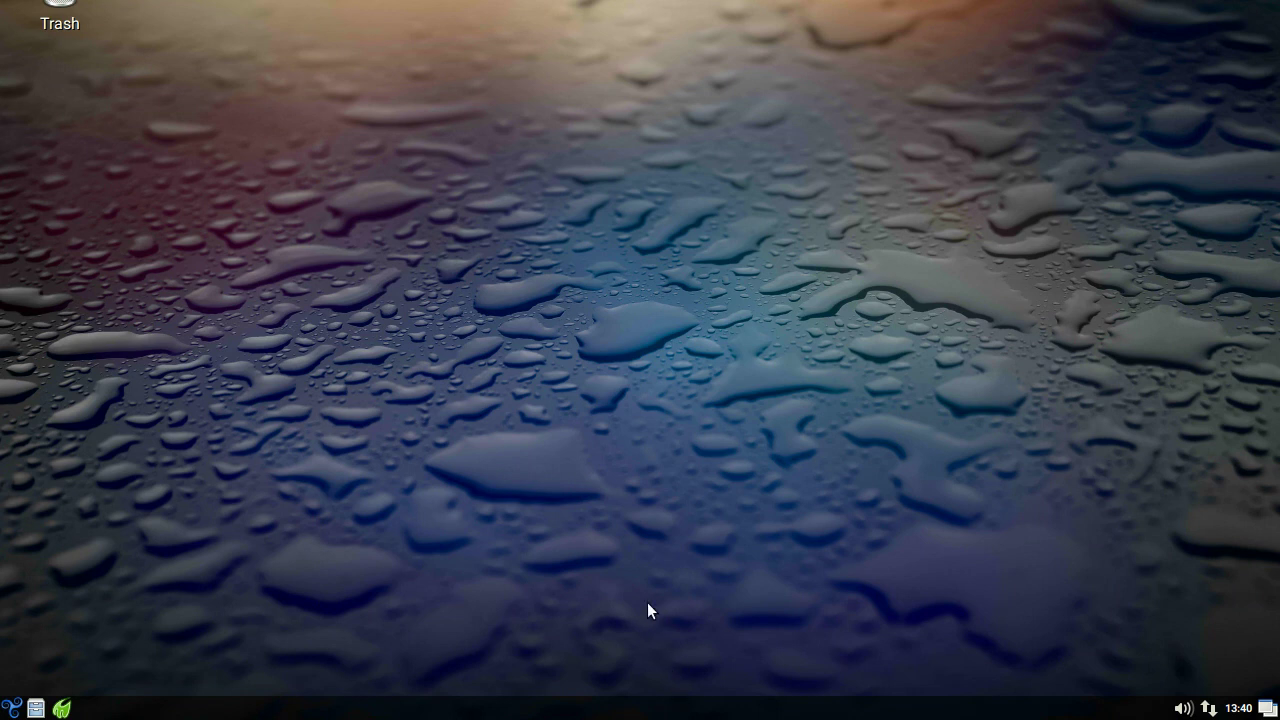
Step: Set the screen to 1280x720 in Monitor Settings, keep it, and save the configuration
{"action": "left_click", "coordinate": [12, 709]}
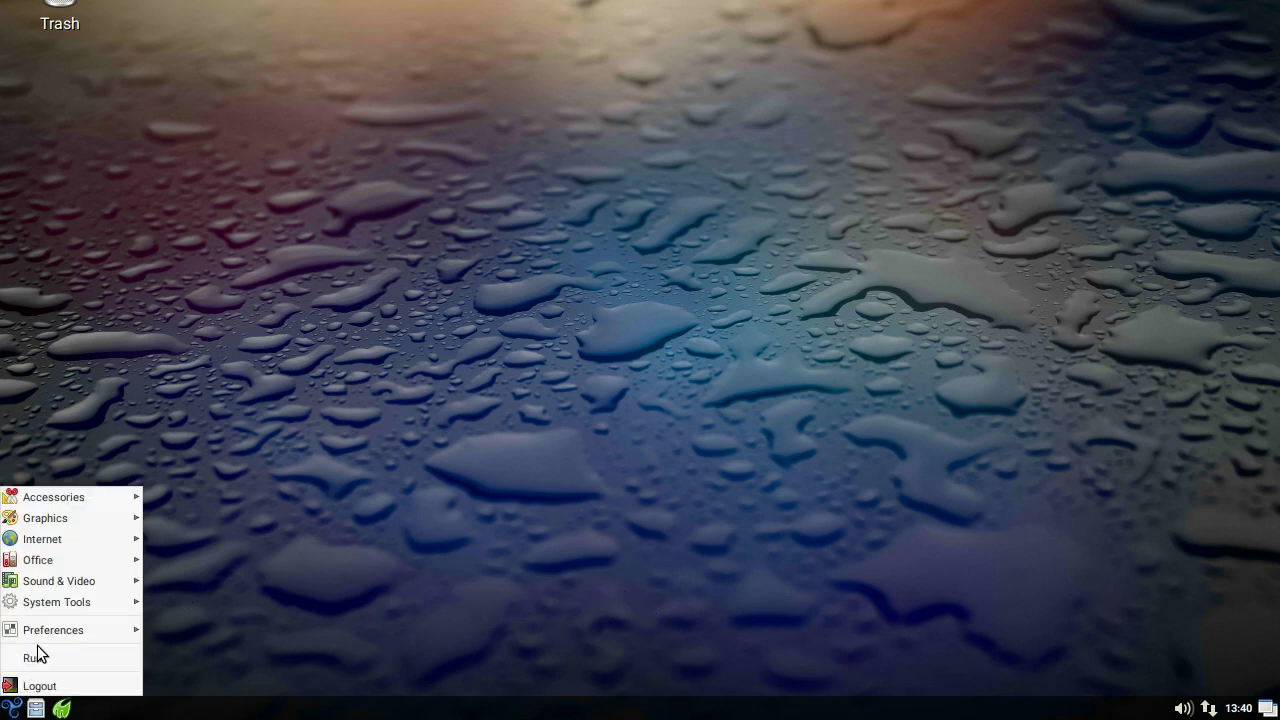
{"action": "mouse_move", "coordinate": [45, 631]}
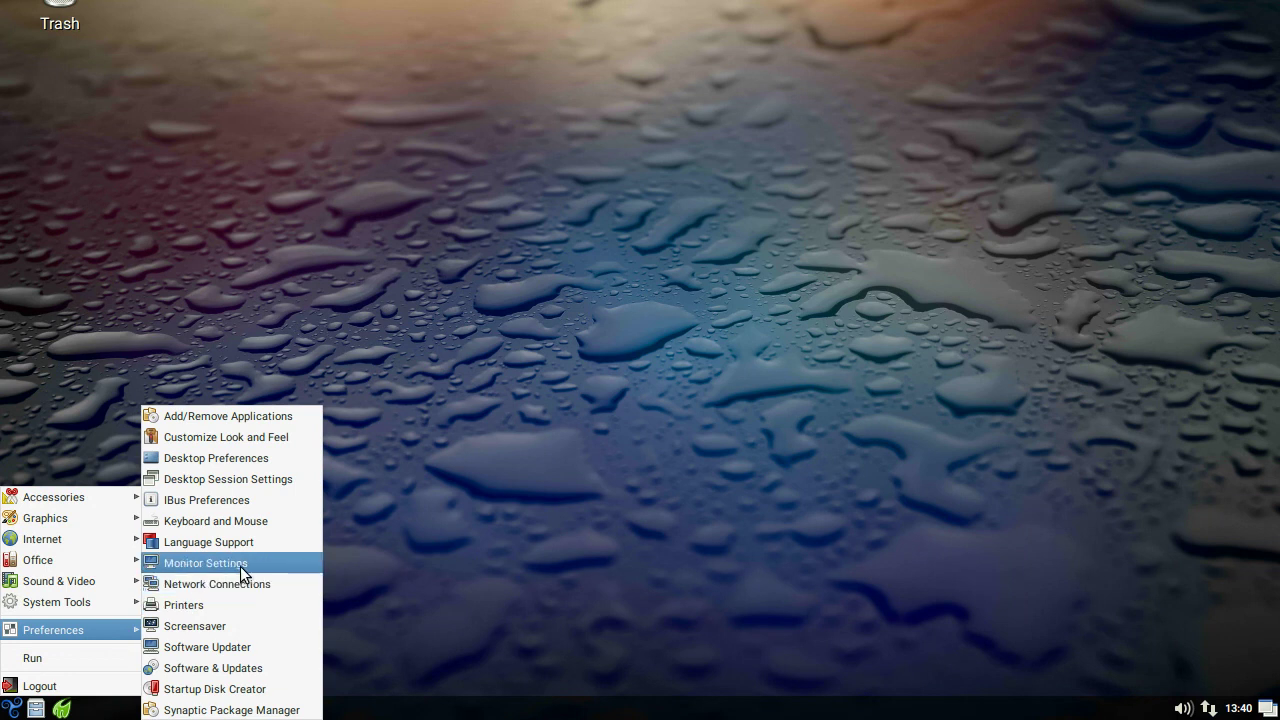
{"action": "left_click", "coordinate": [265, 562]}
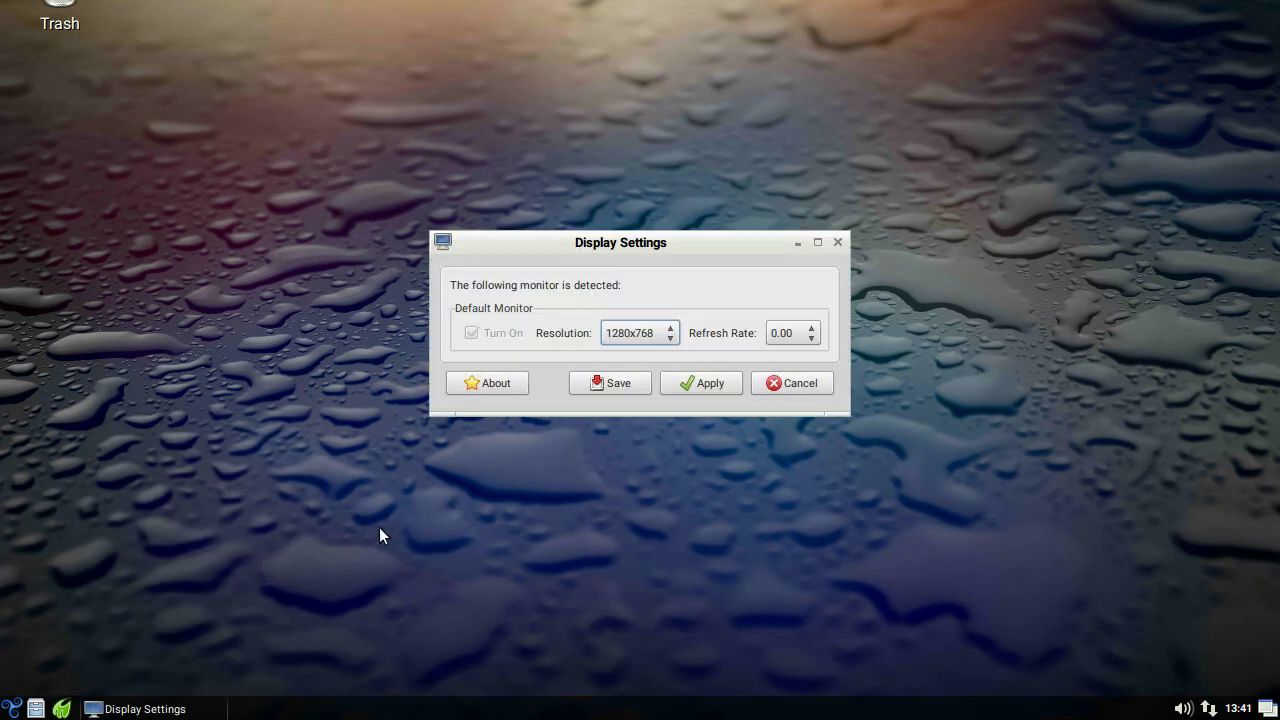
{"action": "left_click", "coordinate": [668, 338]}
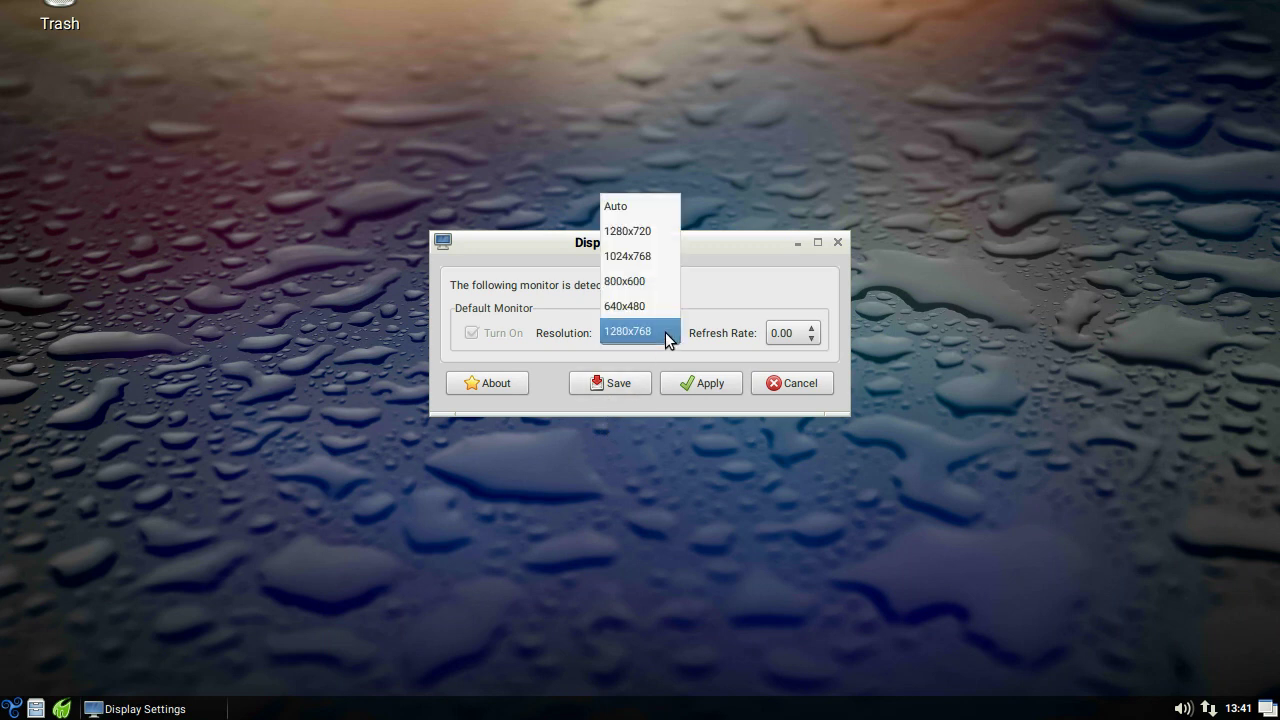
{"action": "left_click", "coordinate": [659, 237]}
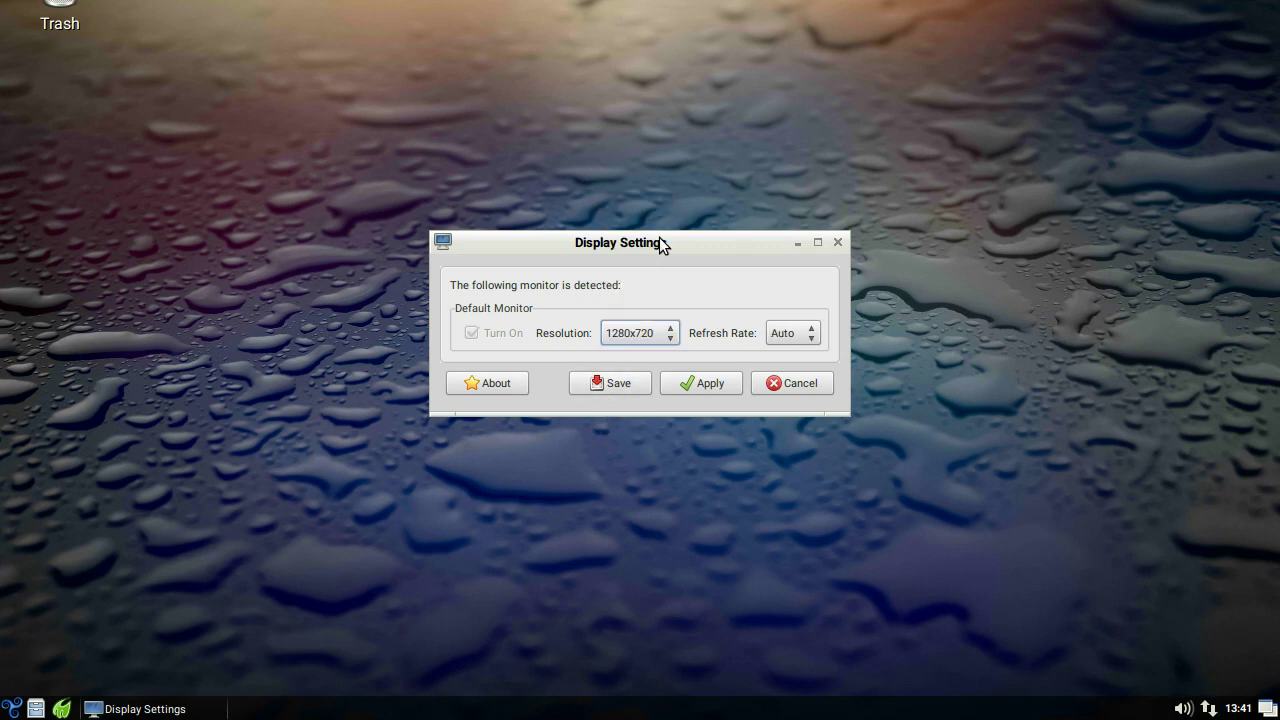
{"action": "left_click", "coordinate": [695, 382]}
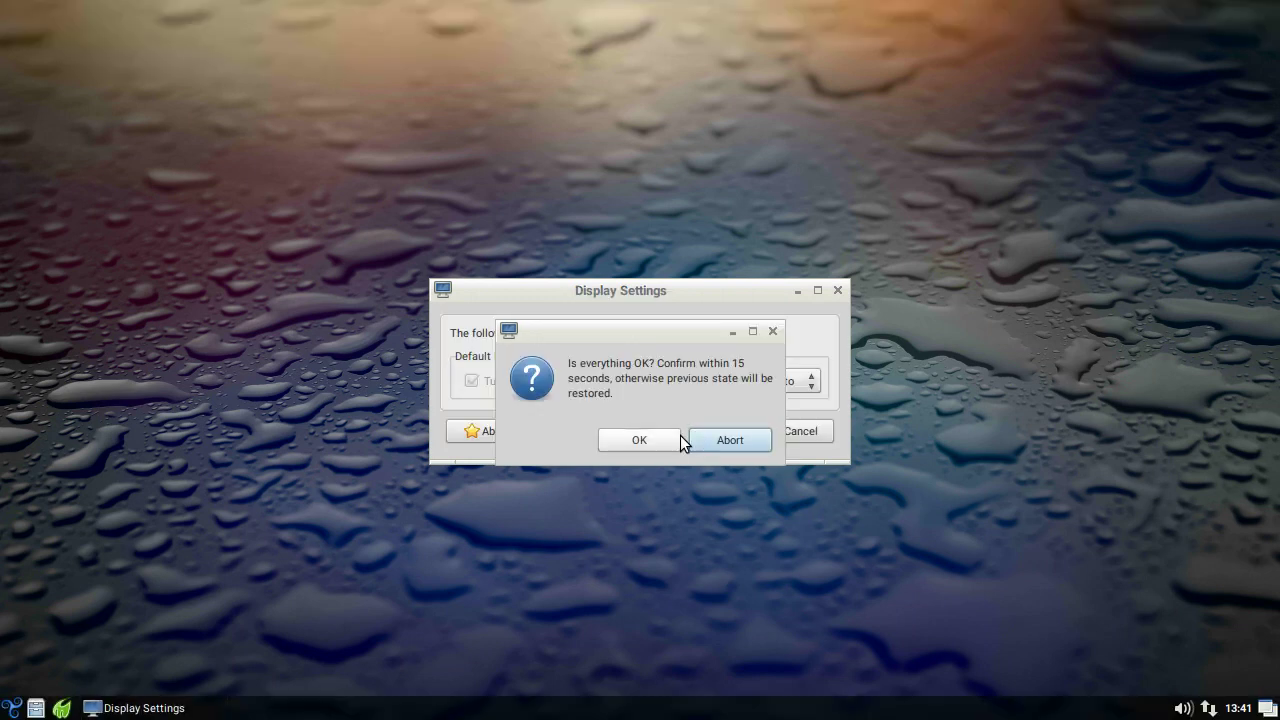
{"action": "left_click", "coordinate": [640, 440]}
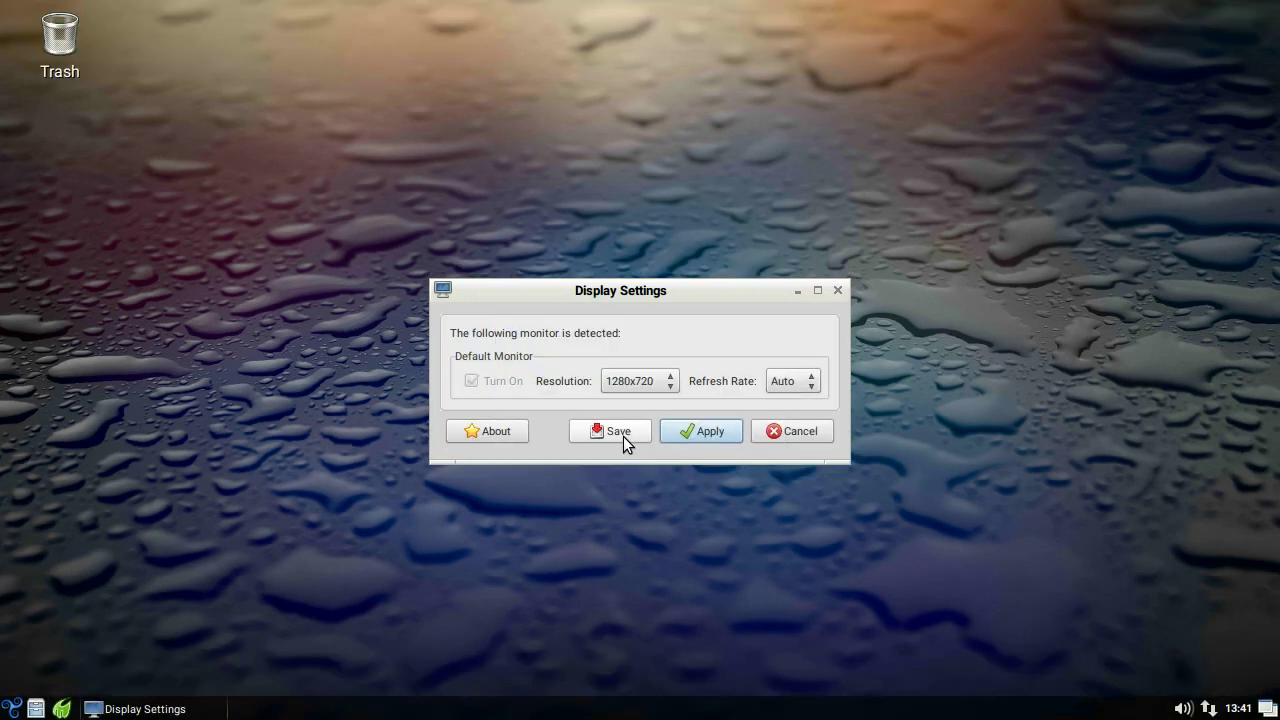
{"action": "left_click", "coordinate": [617, 435]}
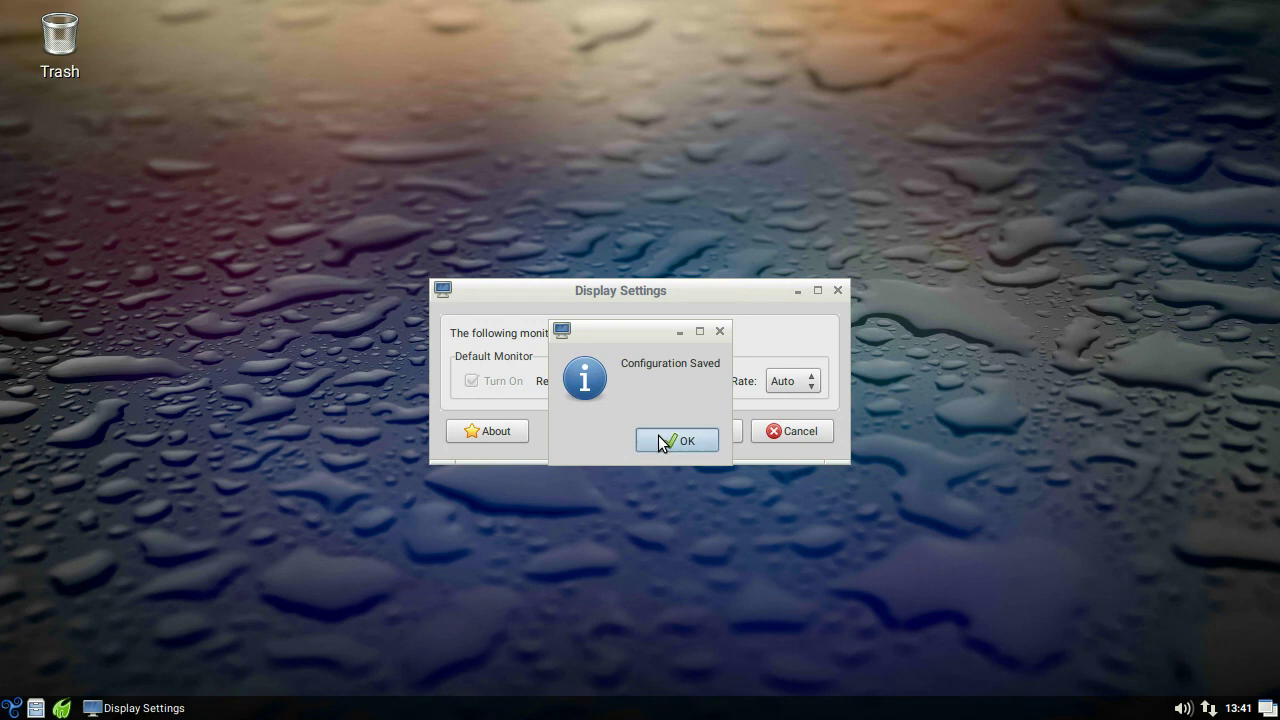
{"action": "left_click", "coordinate": [658, 435]}
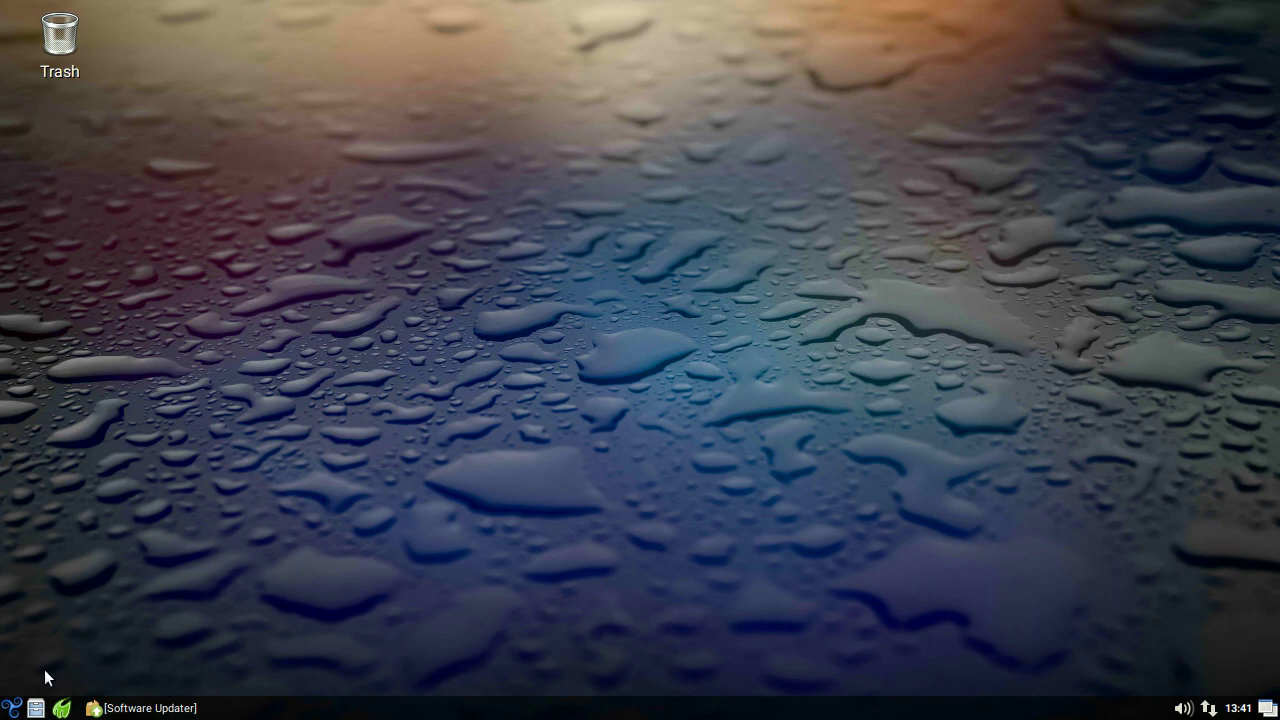
Step: Shut down the computer using Shutdown in the LXDE Logout dialog
{"action": "left_click", "coordinate": [16, 711]}
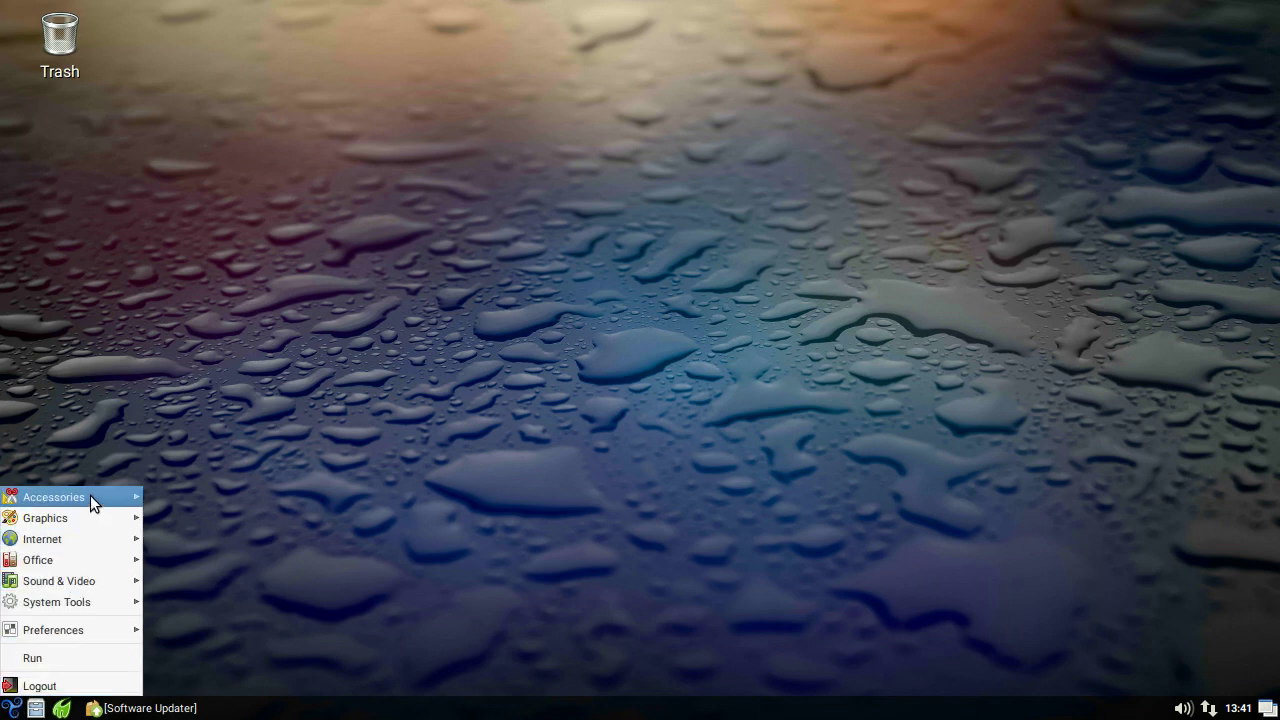
{"action": "mouse_move", "coordinate": [109, 498]}
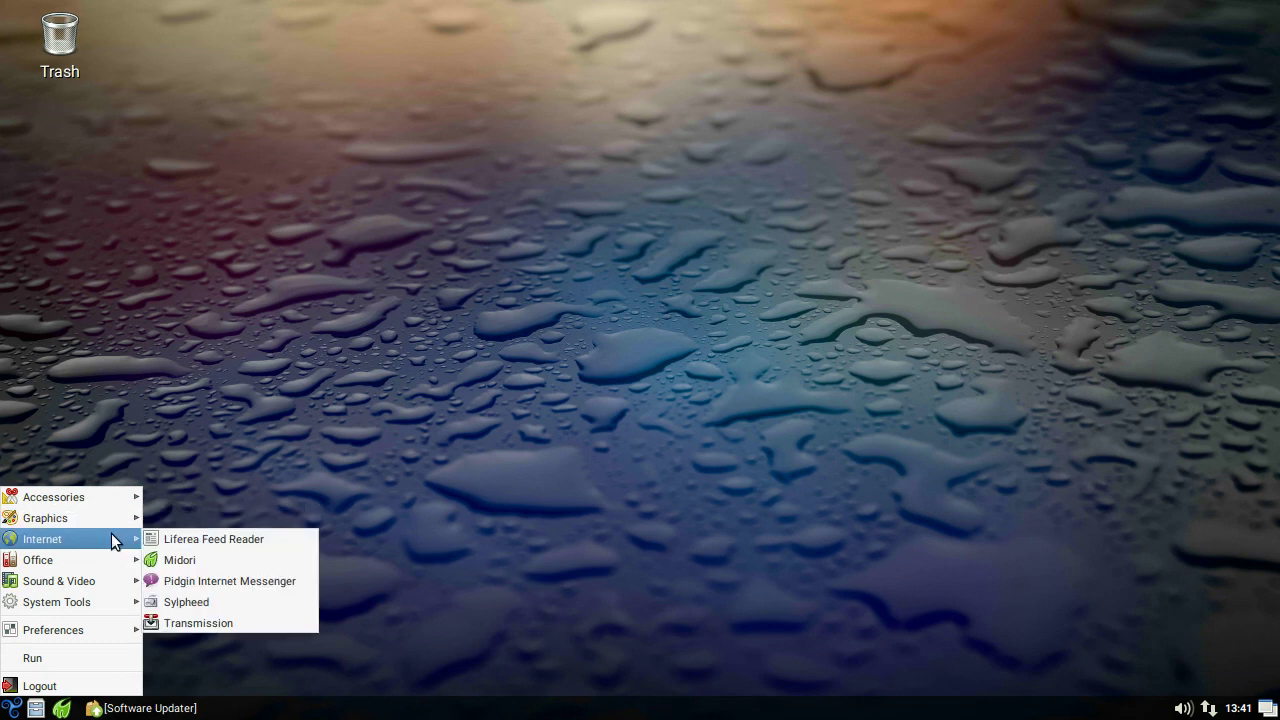
{"action": "mouse_move", "coordinate": [107, 559]}
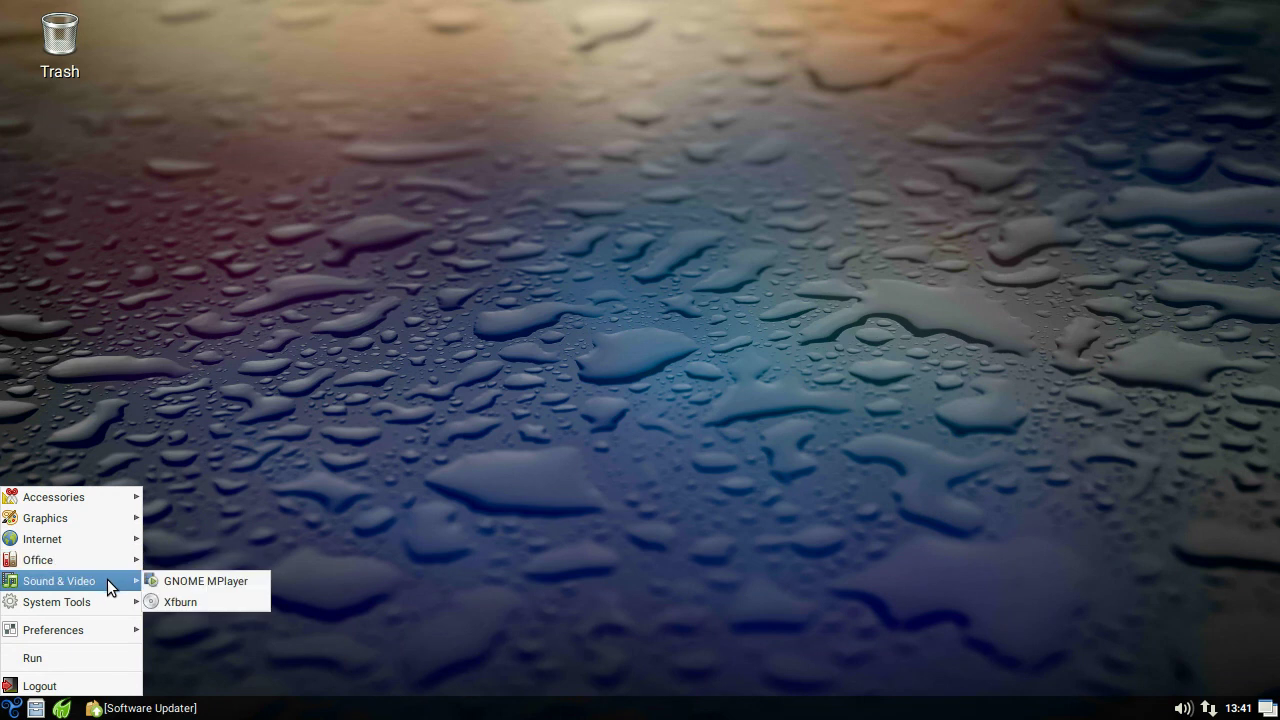
{"action": "mouse_move", "coordinate": [107, 601]}
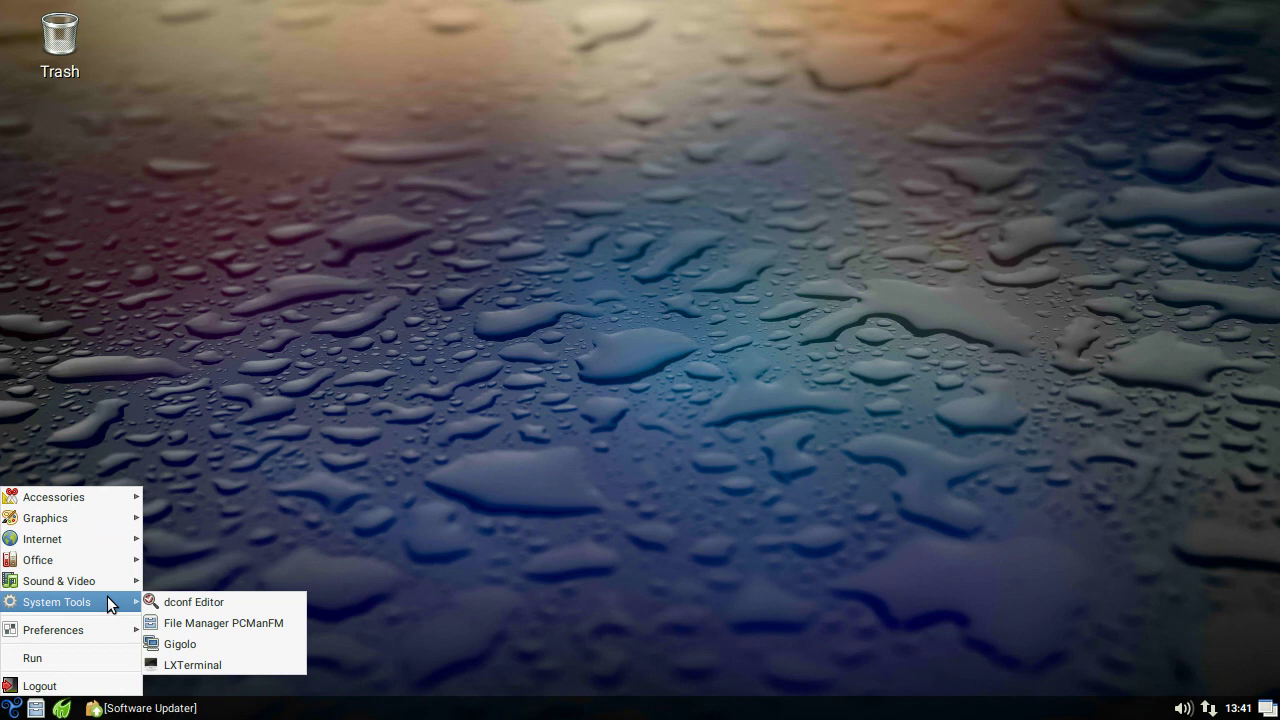
{"action": "mouse_move", "coordinate": [109, 632]}
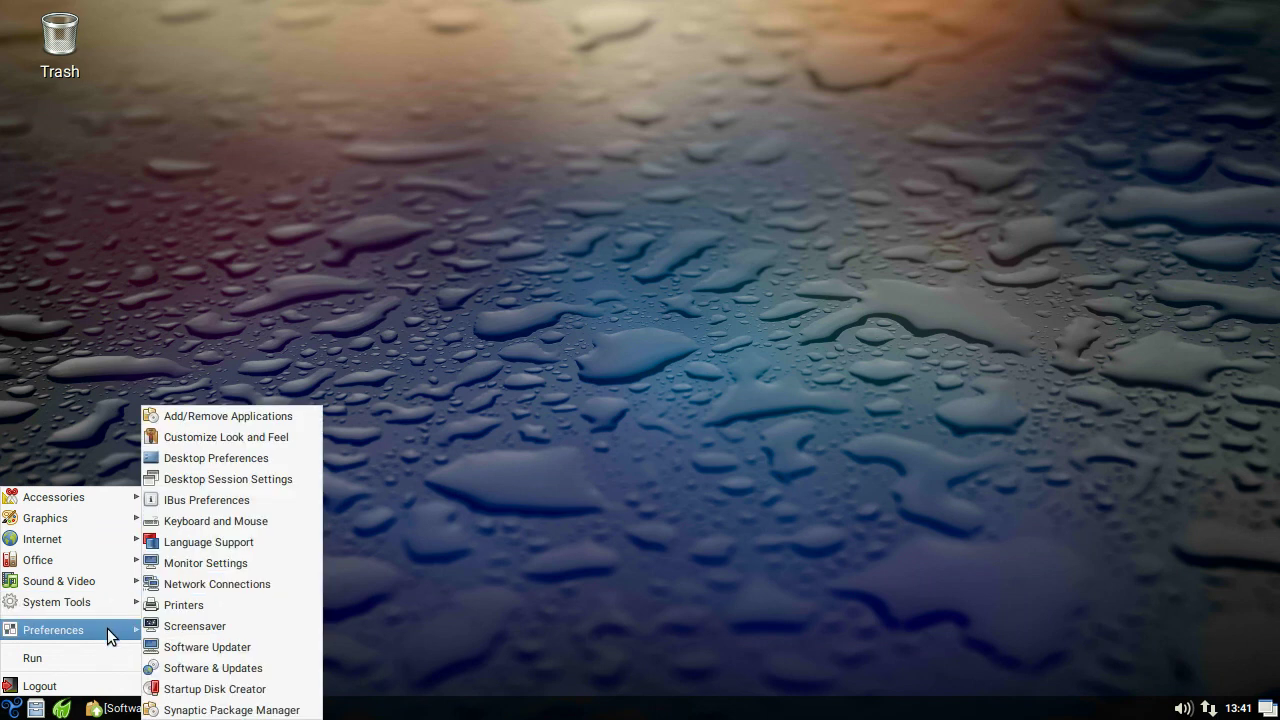
{"action": "left_click", "coordinate": [104, 686]}
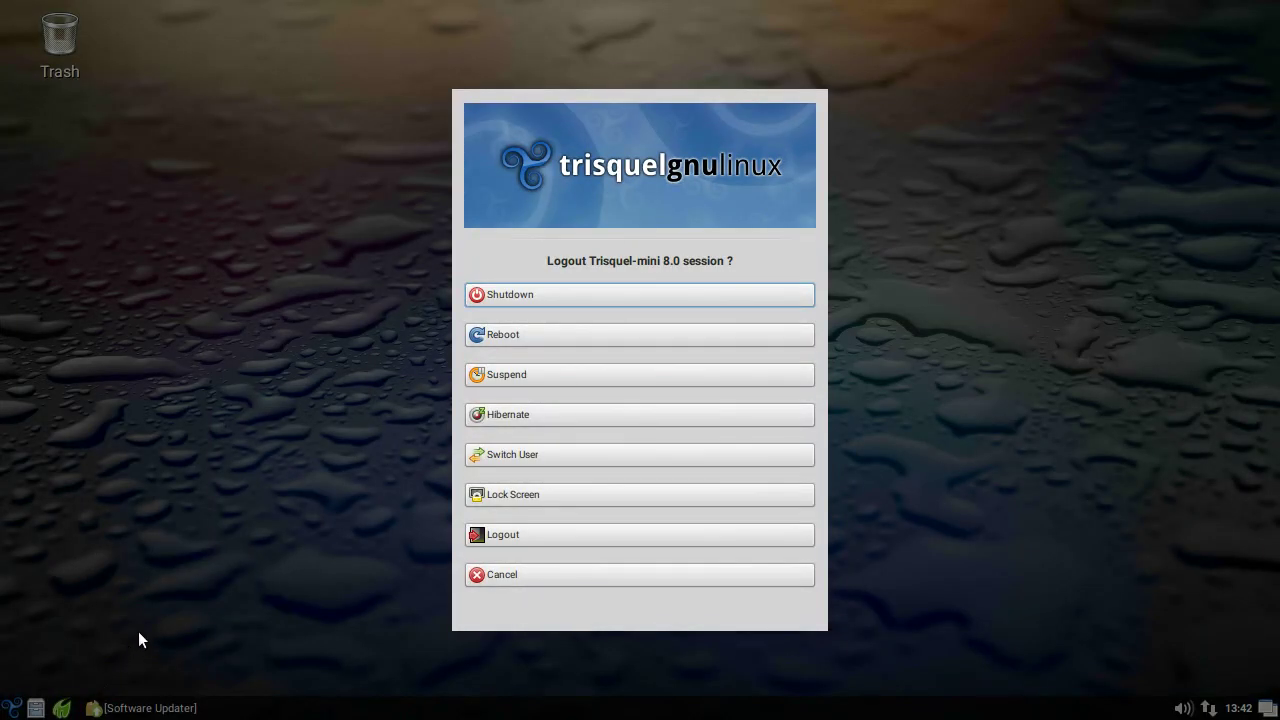
{"action": "left_click", "coordinate": [558, 294]}
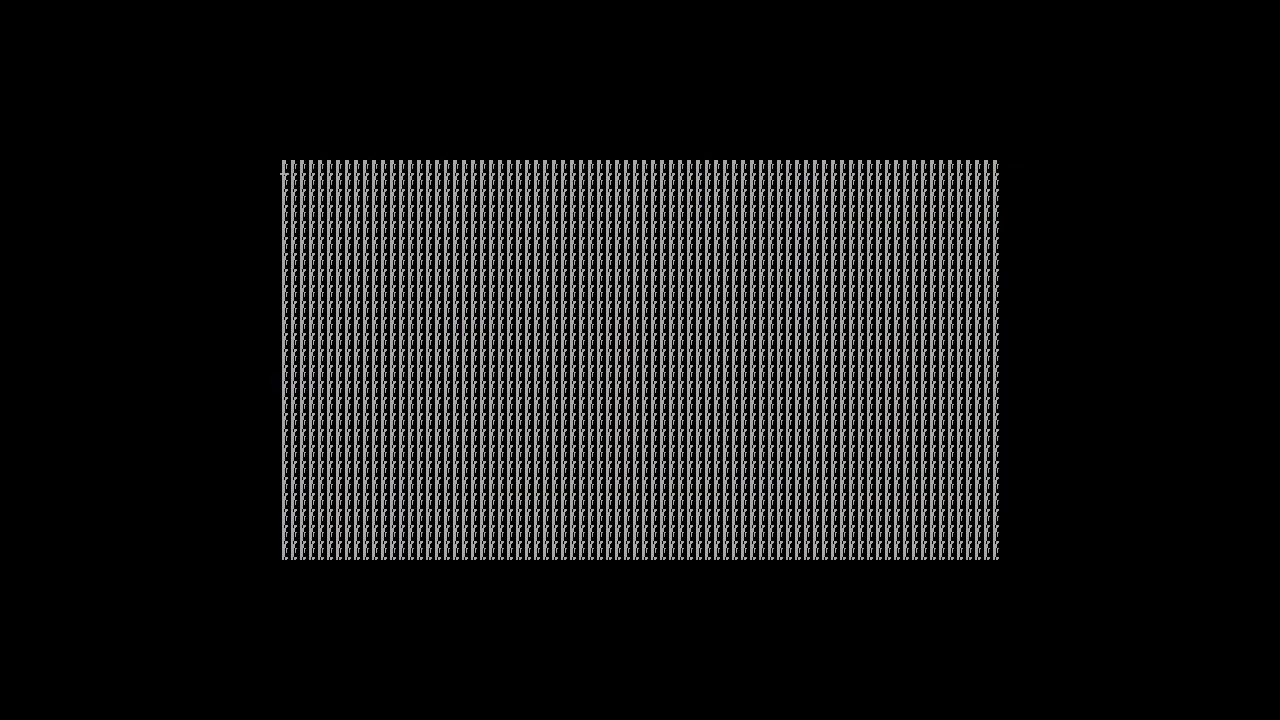